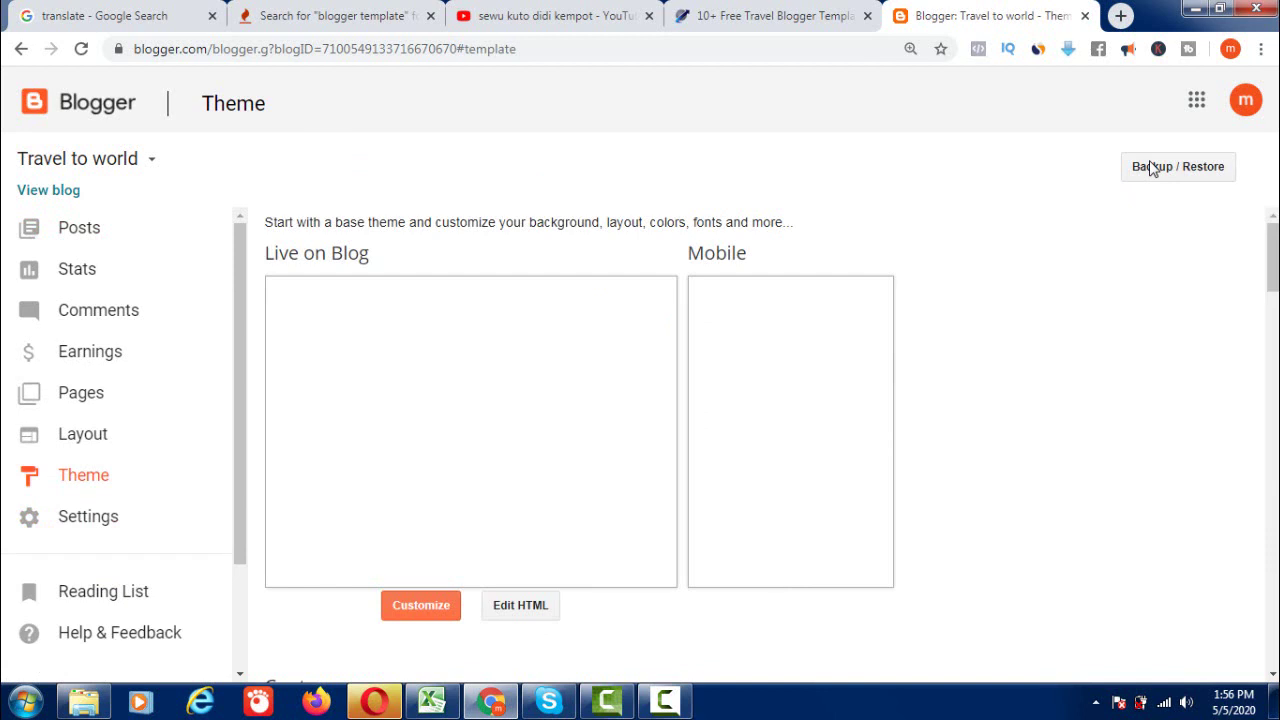
Step: Start choosing a theme file to restore and browse to the template folder in Downloads
click(1151, 167)
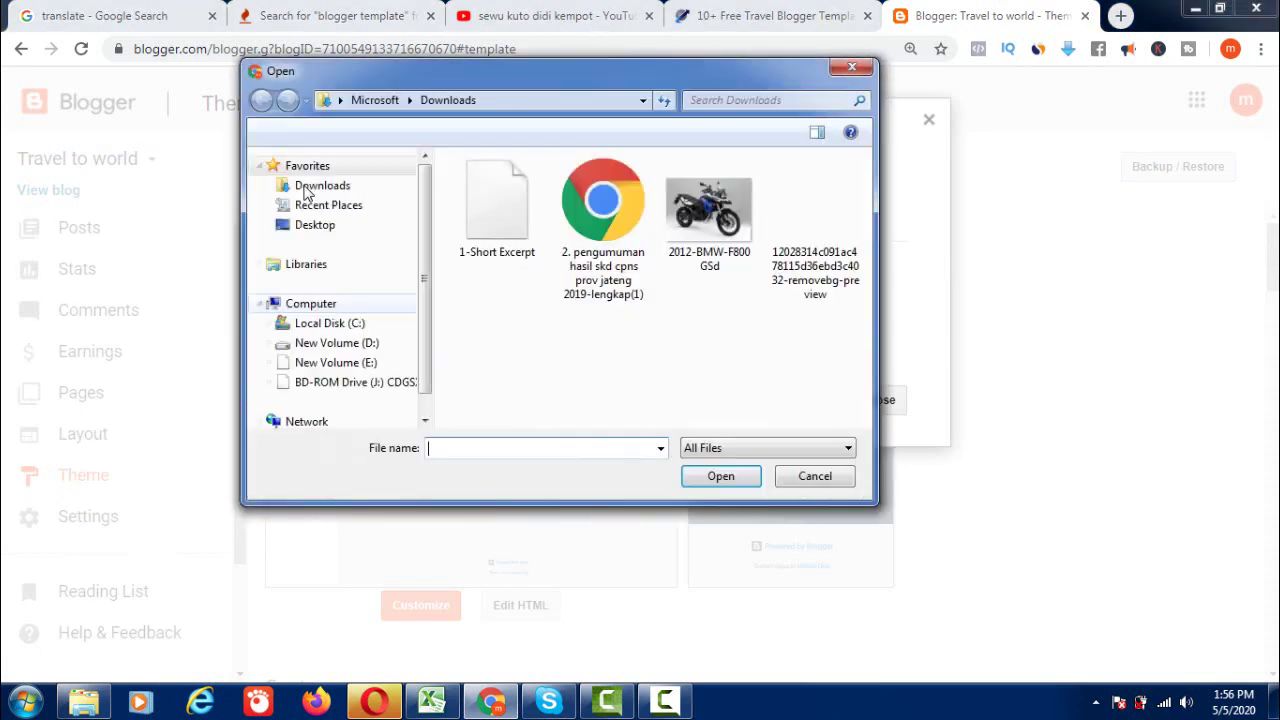
scroll(307, 193, down, 5)
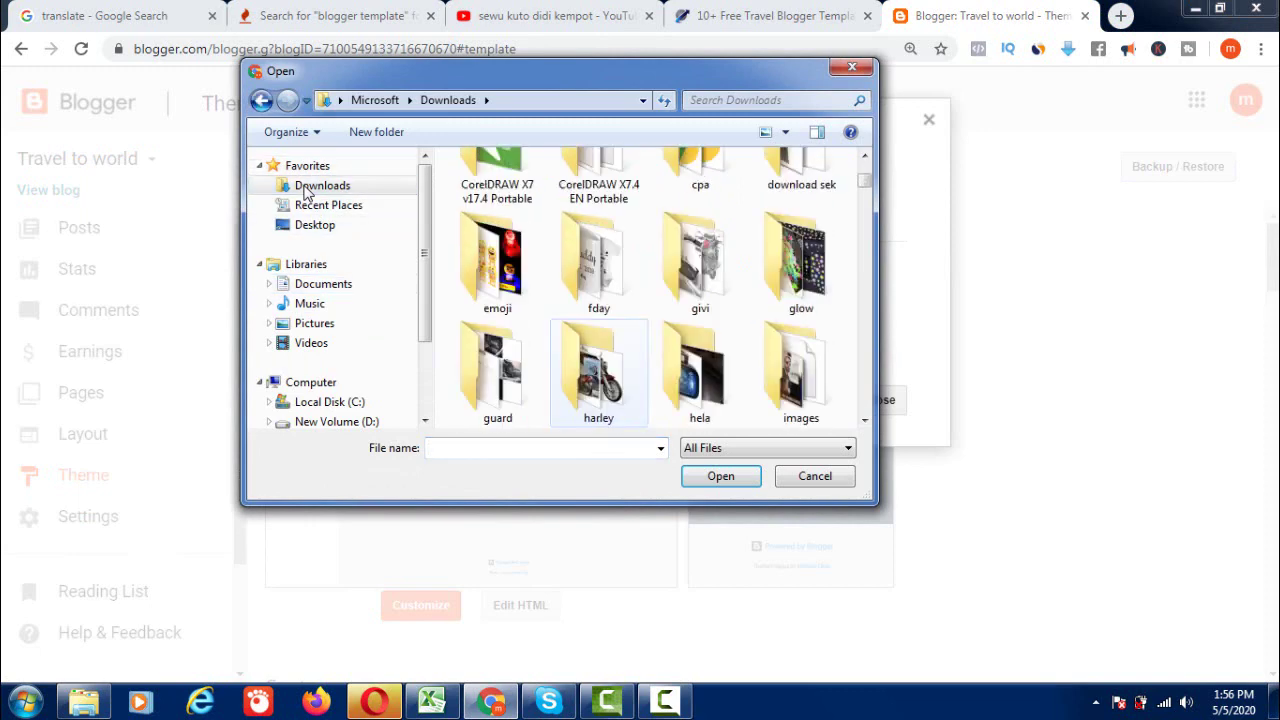
scroll(307, 193, down, 1)
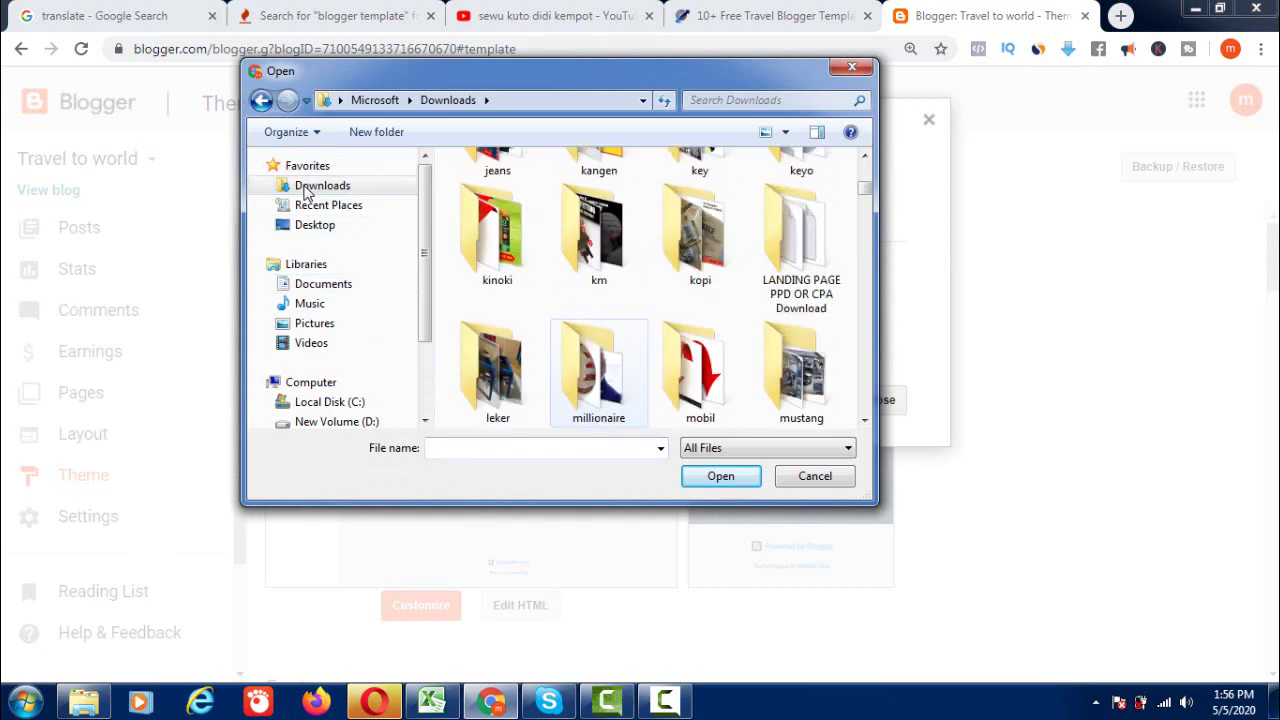
key(Down)
key(Down)
key(Down)
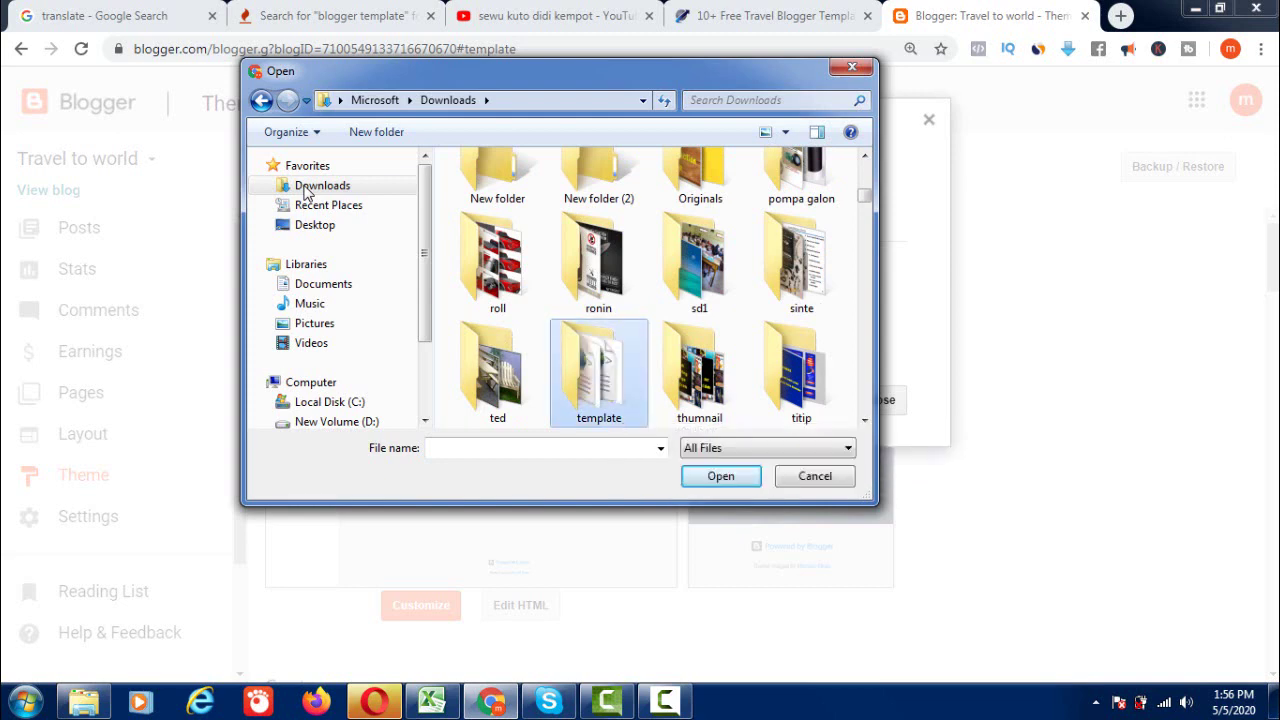
key(Return)
key(Down)
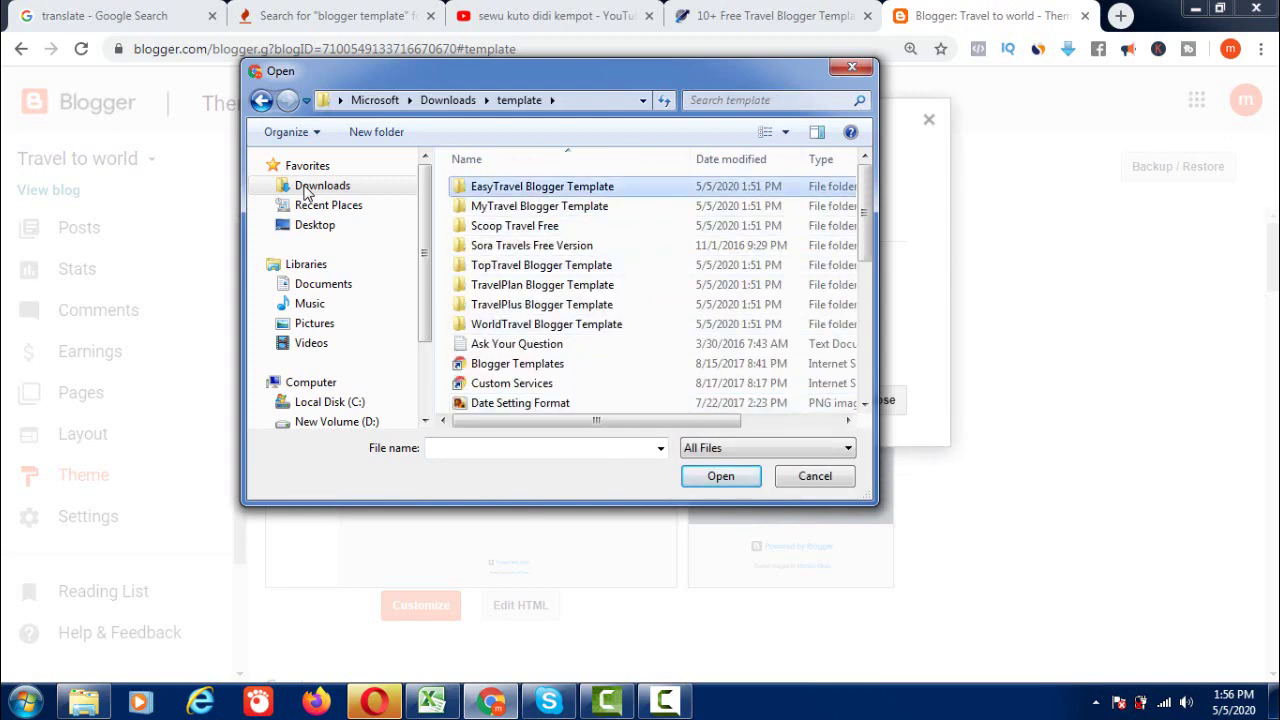
Step: Upload "EasyTravel Blogger Template - Without slider" from the EasyTravel Blogger Template folder as the blog's theme
key(Return)
key(Down)
key(Down)
key(Down)
key(Down)
key(Down)
key(Up)
key(Up)
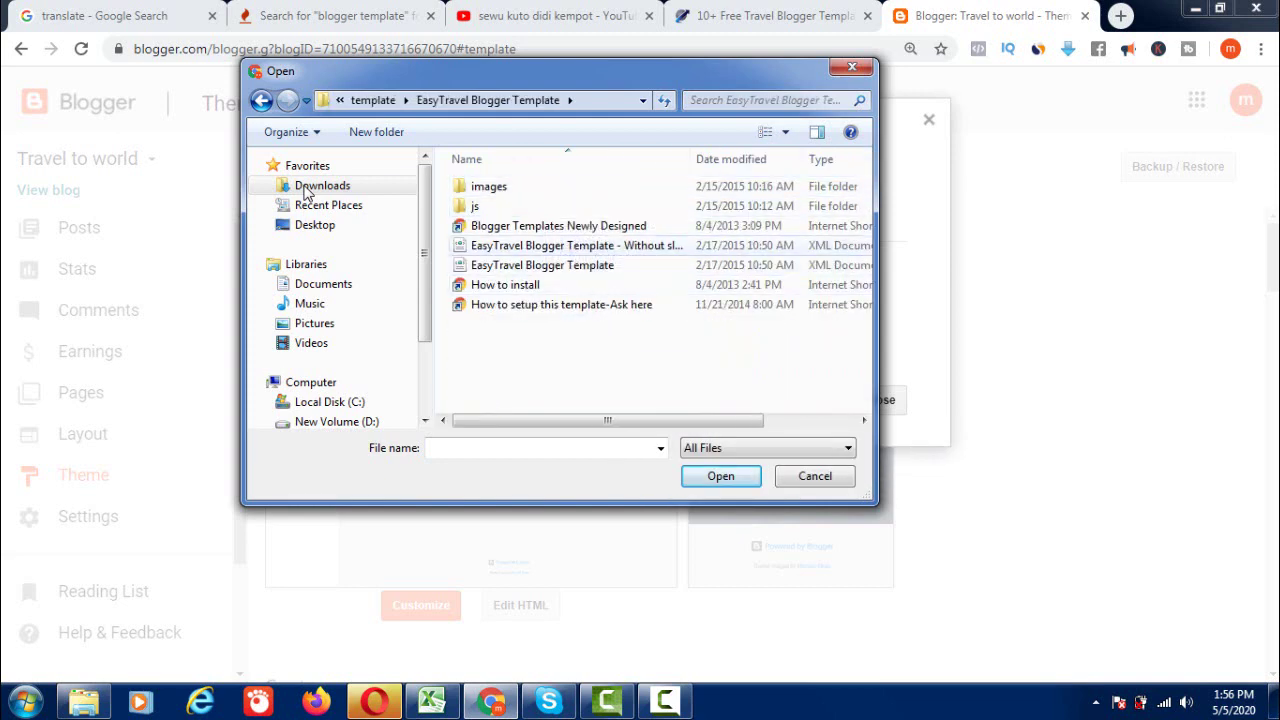
key(Return)
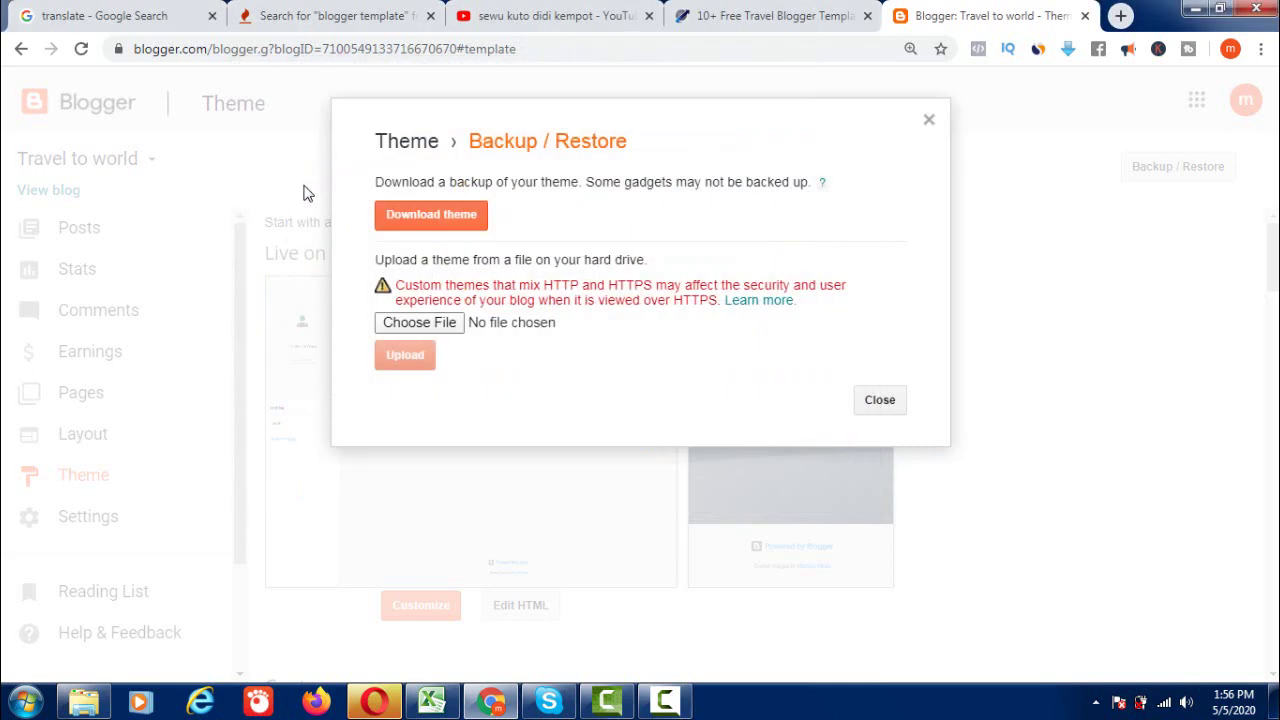
key(Tab)
key(Return)
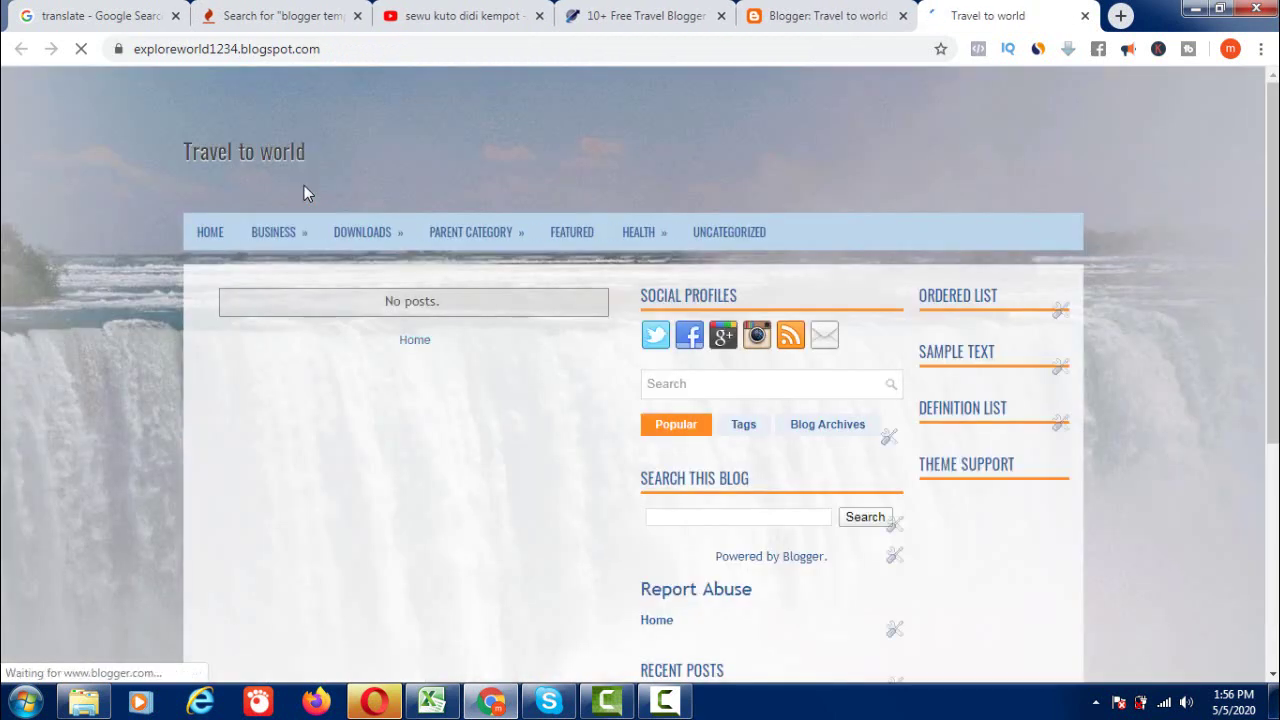
Step: Examine the EasyTravel theme on the live blog from the header down to the footer
scroll(306, 193, down, 1)
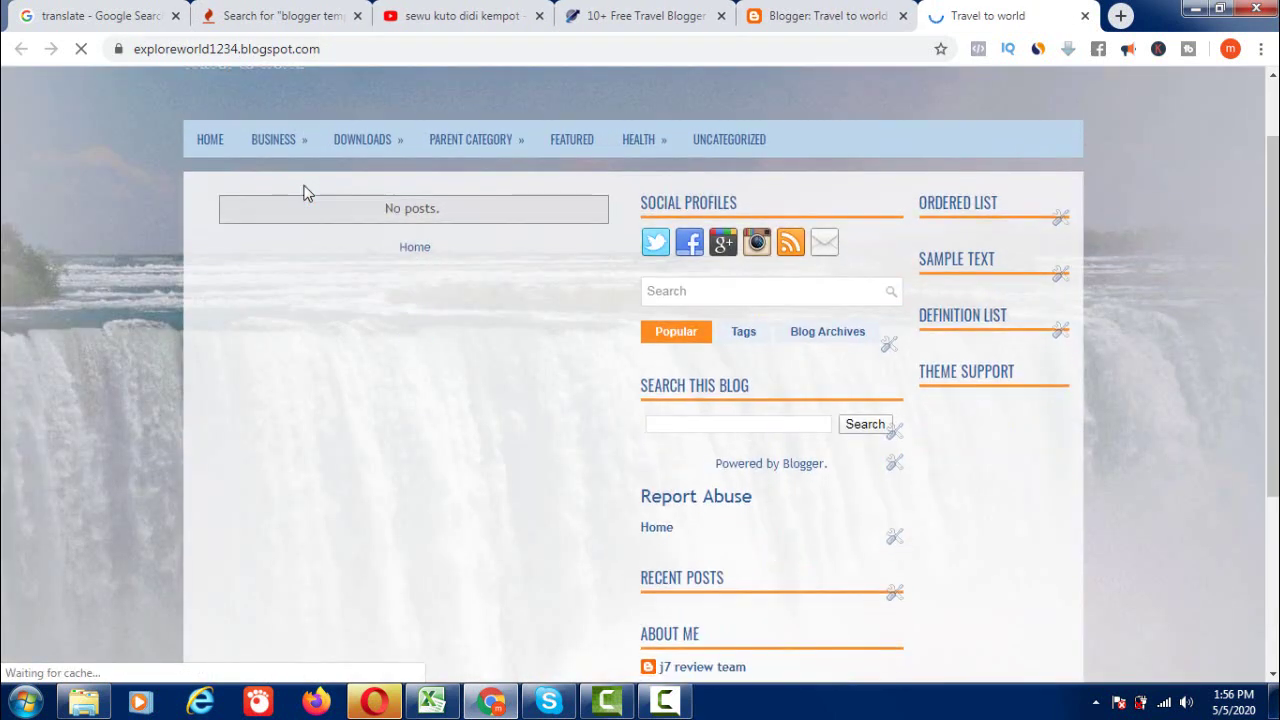
scroll(306, 193, down, 3)
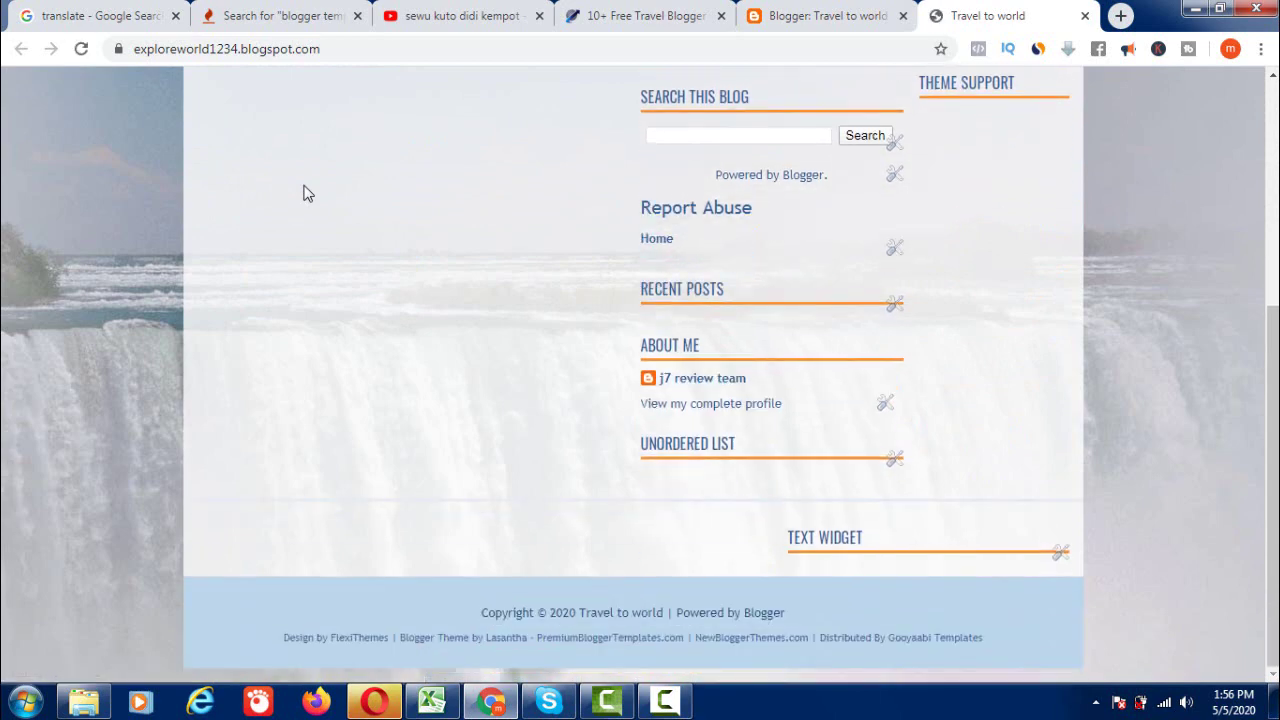
scroll(306, 193, up, 4)
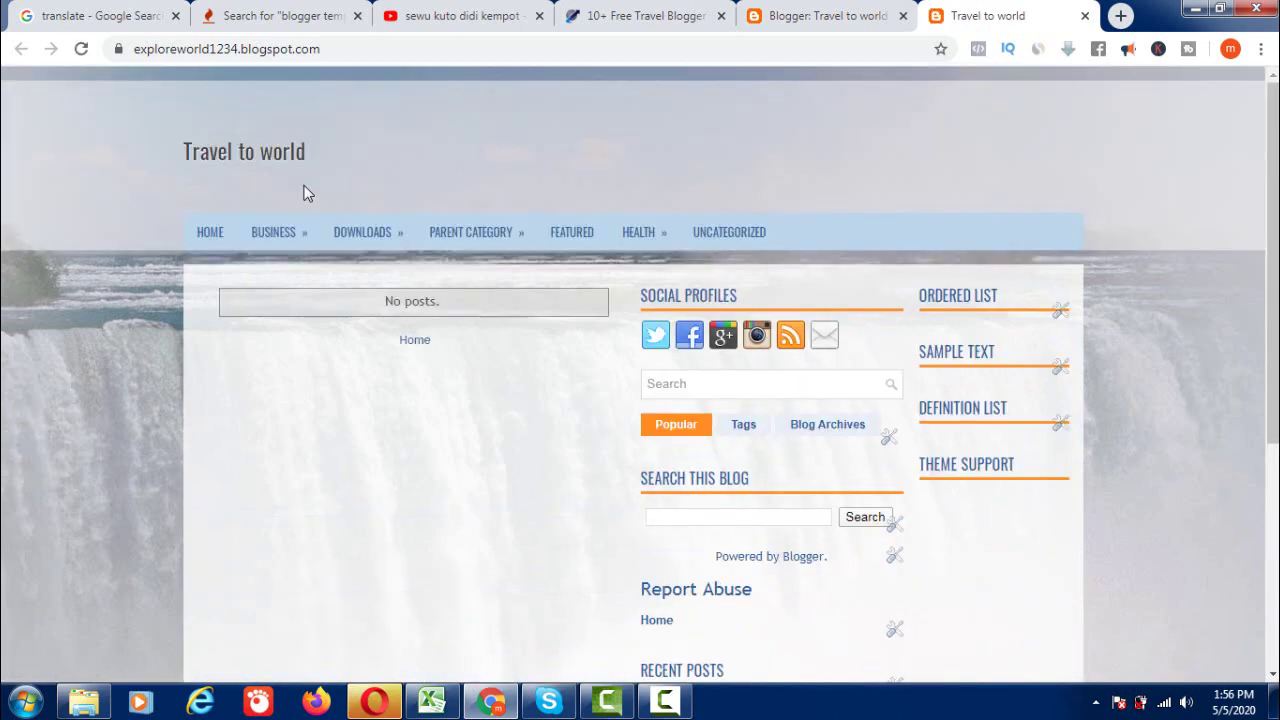
scroll(306, 193, down, 4)
scroll(306, 193, up, 2)
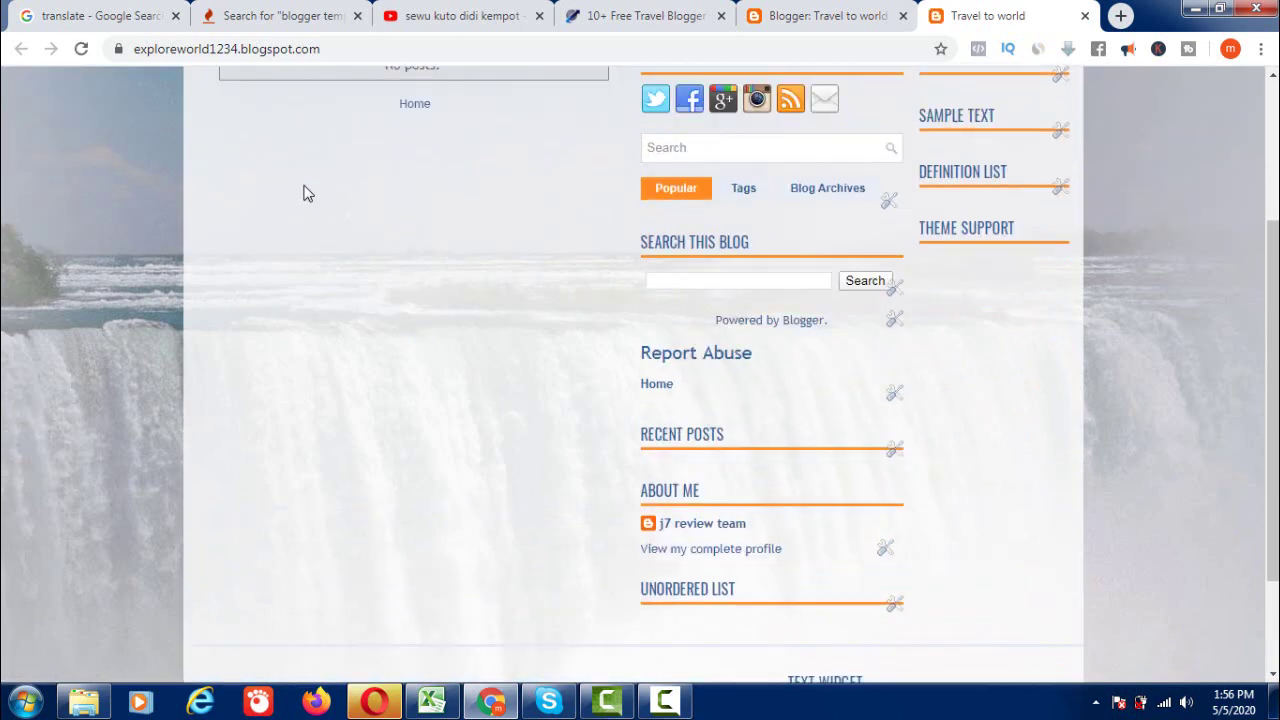
scroll(306, 193, up, 3)
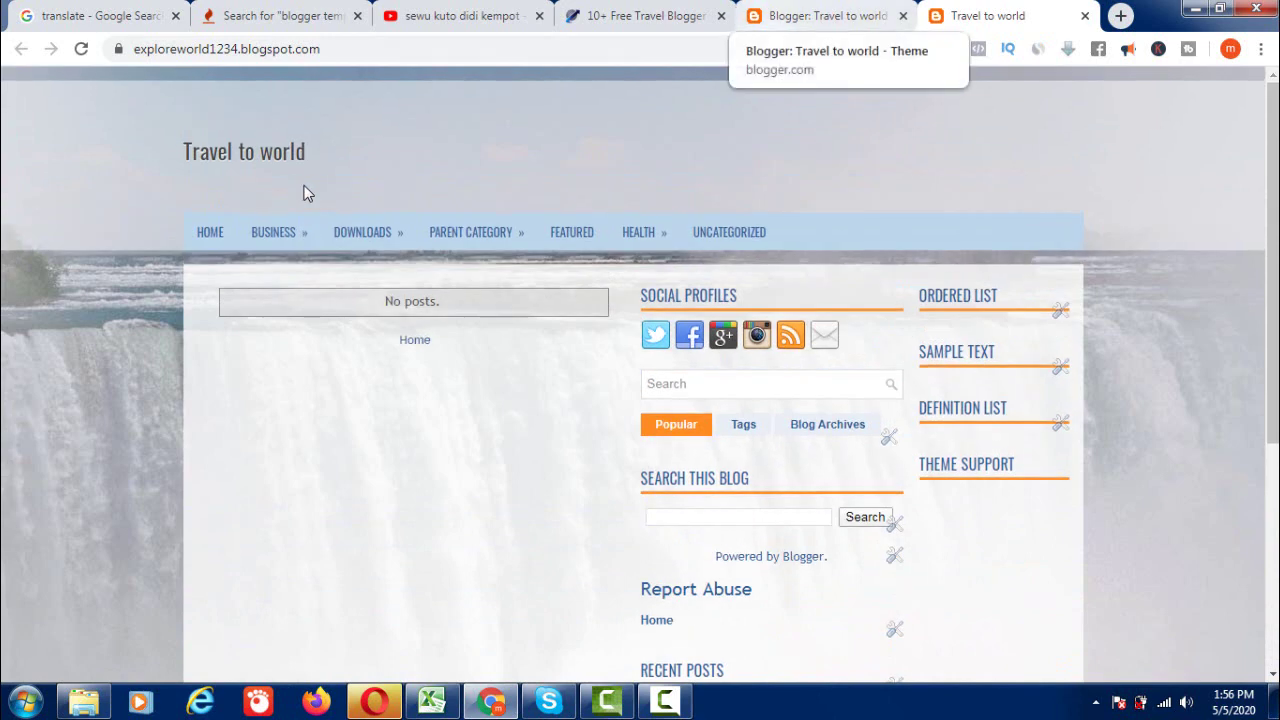
Step: Return to the blog's theme page, start choosing another theme file and browse to the template folder in Downloads
key(ctrl+shift+Tab)
scroll(306, 193, down, 1)
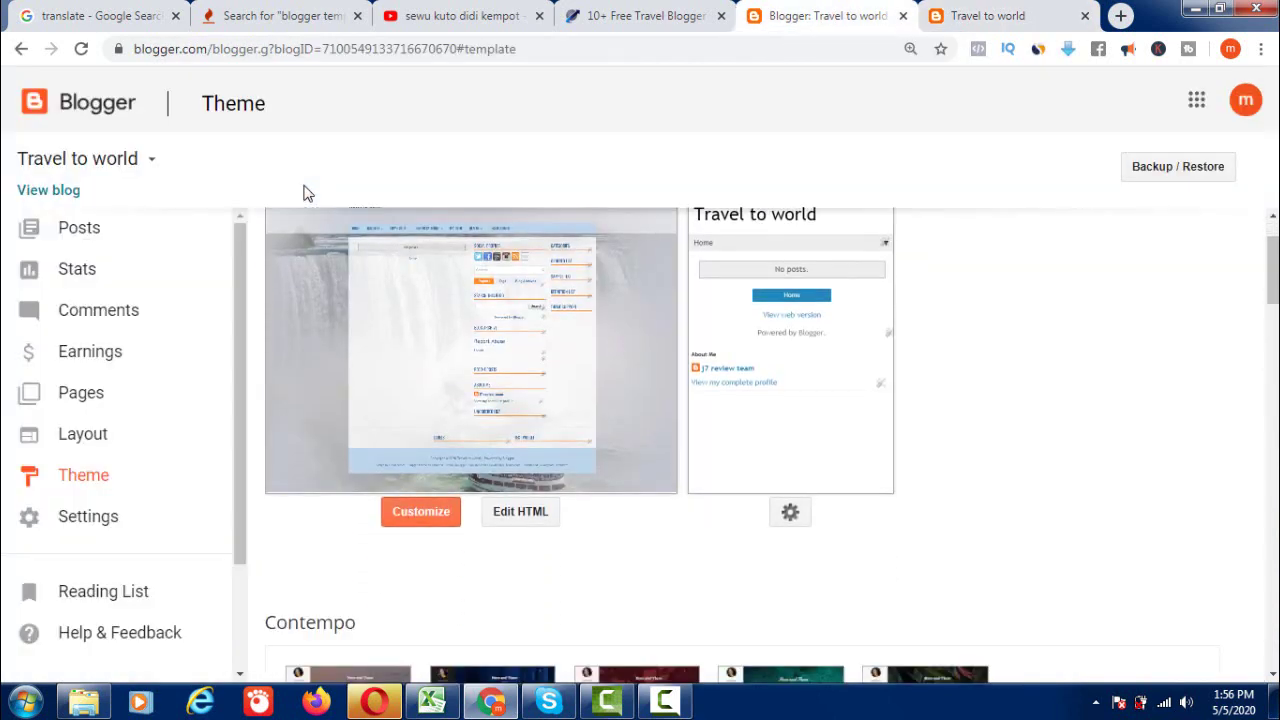
scroll(306, 193, up, 1)
key(Return)
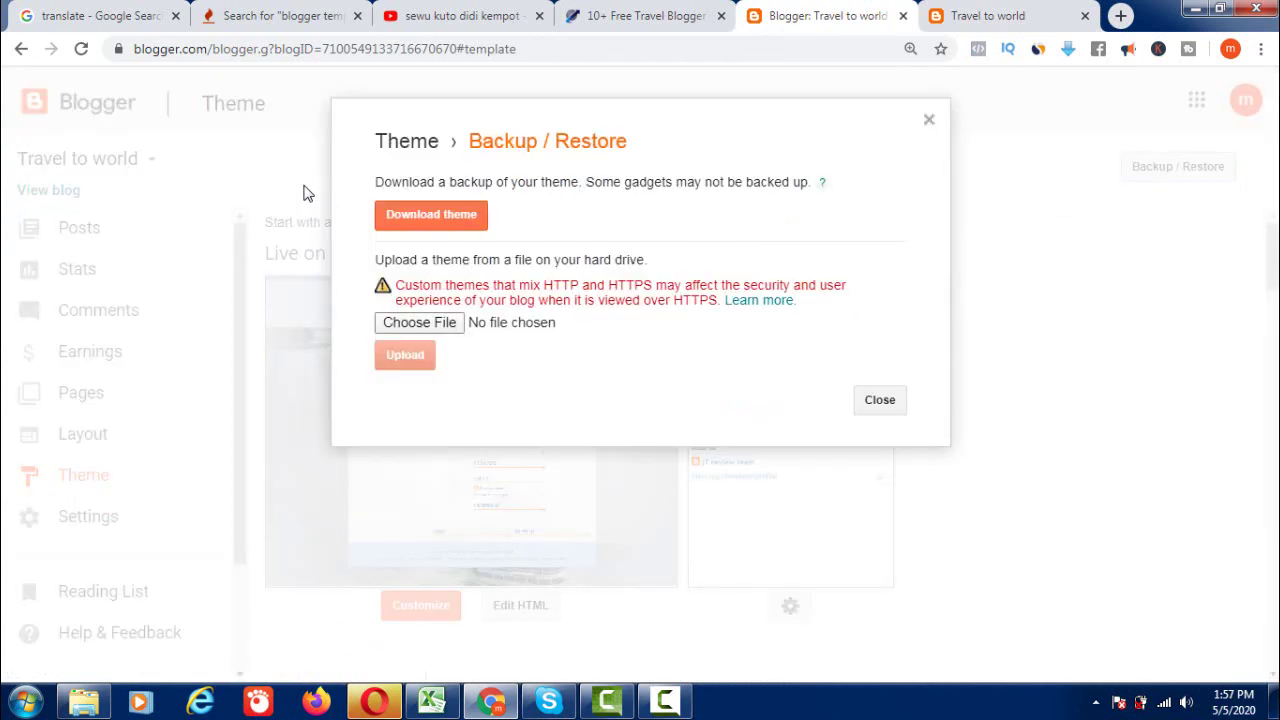
key(Return)
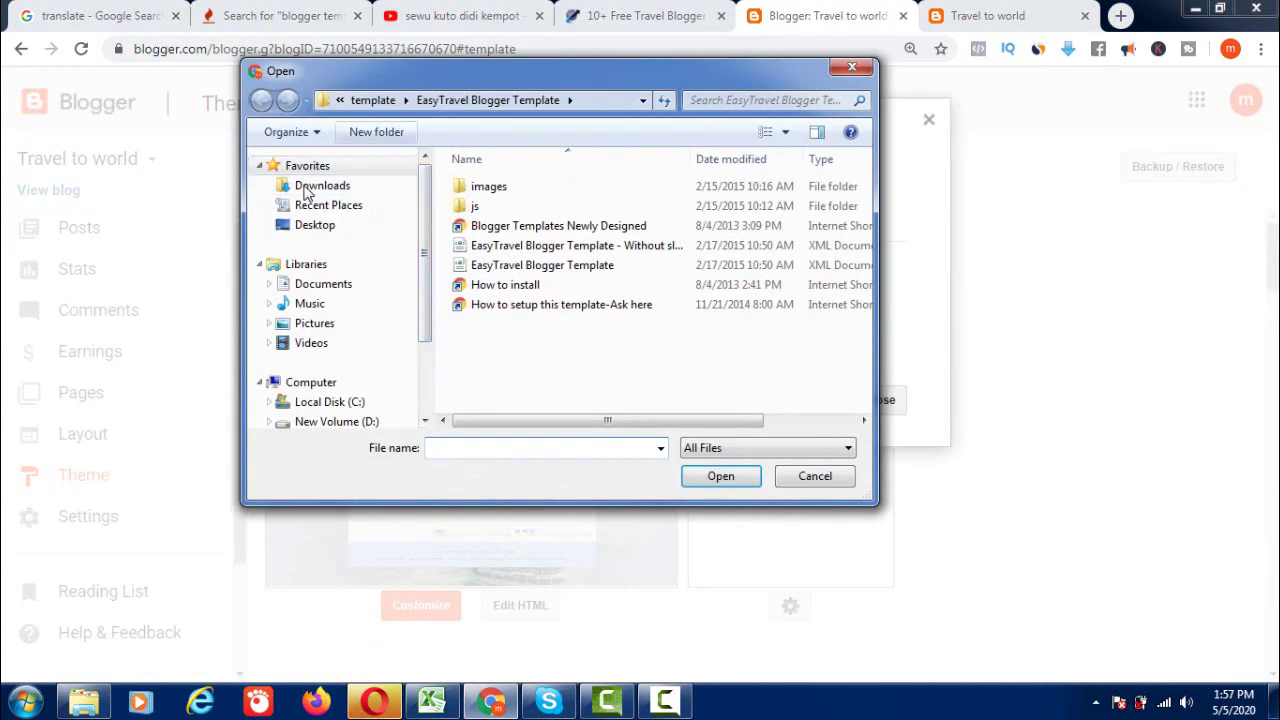
key(ctrl+shift+n)
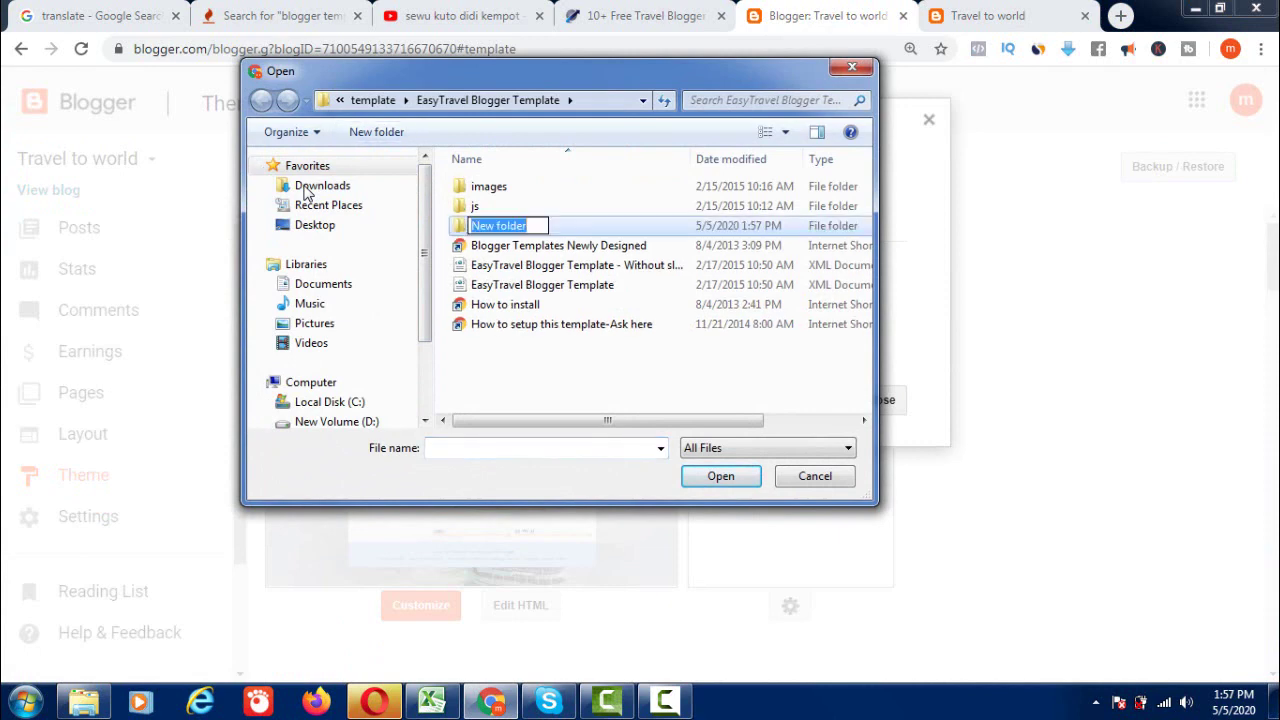
click(307, 190)
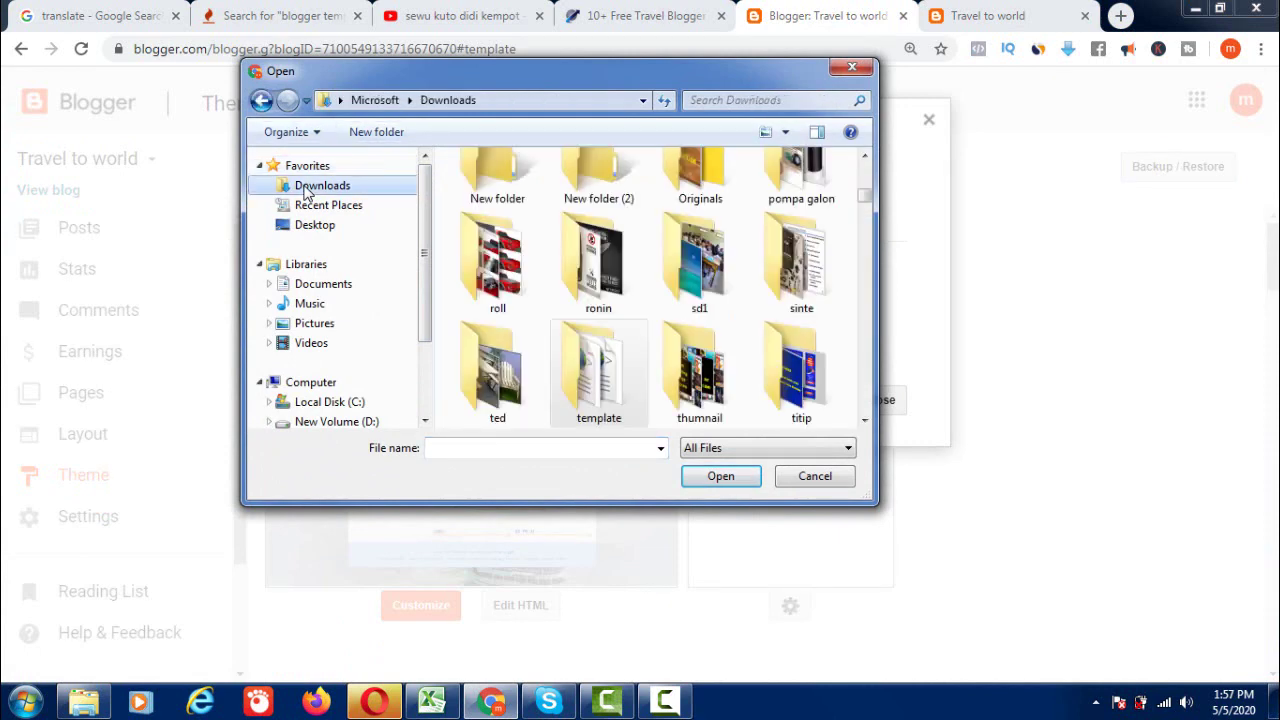
key(Return)
key(Up)
key(Up)
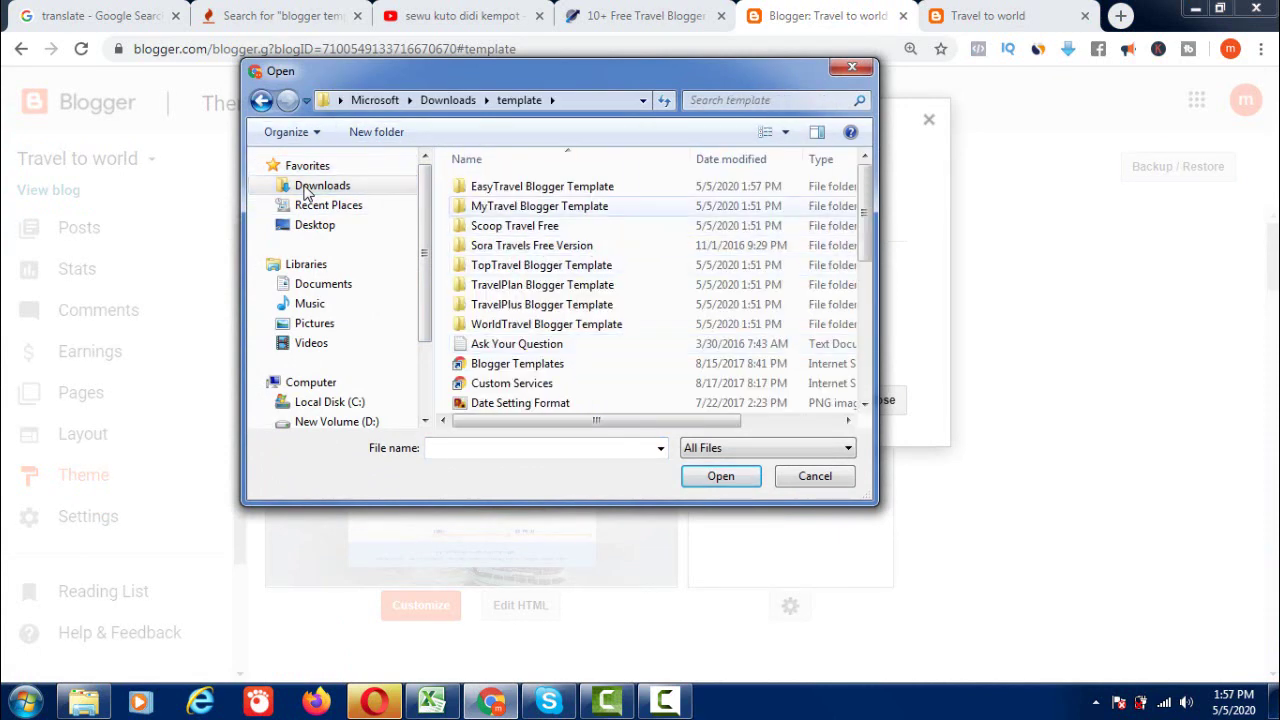
Step: Upload "MyTravel Blogger Template - Without slider" from the MyTravel Blogger Template folder as the blog's theme
key(Return)
key(Down)
key(Down)
key(Down)
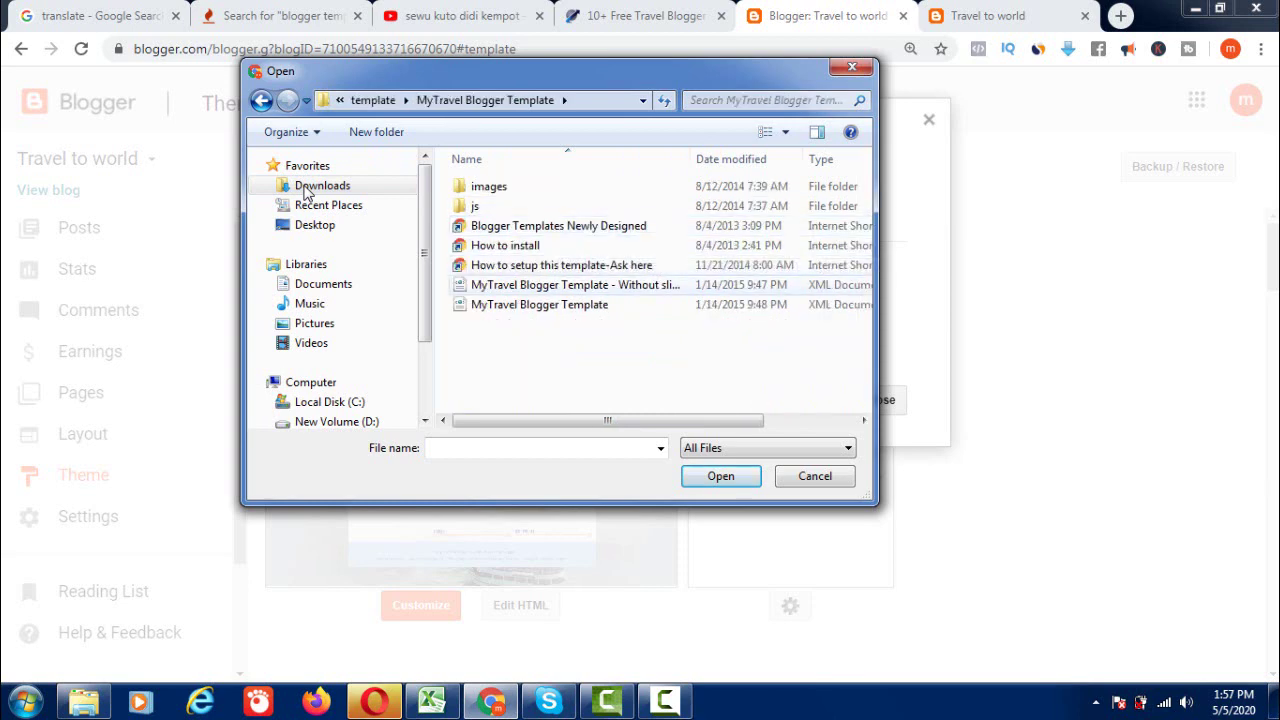
key(space)
key(Tab)
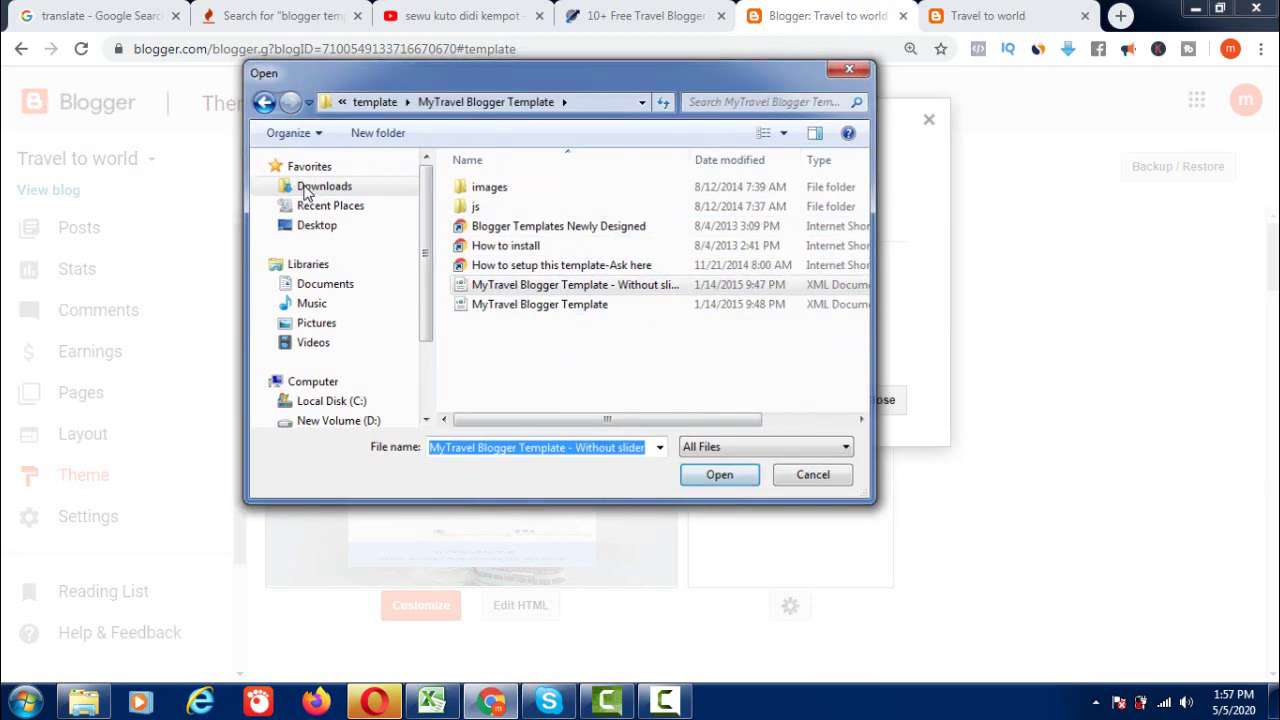
key(Return)
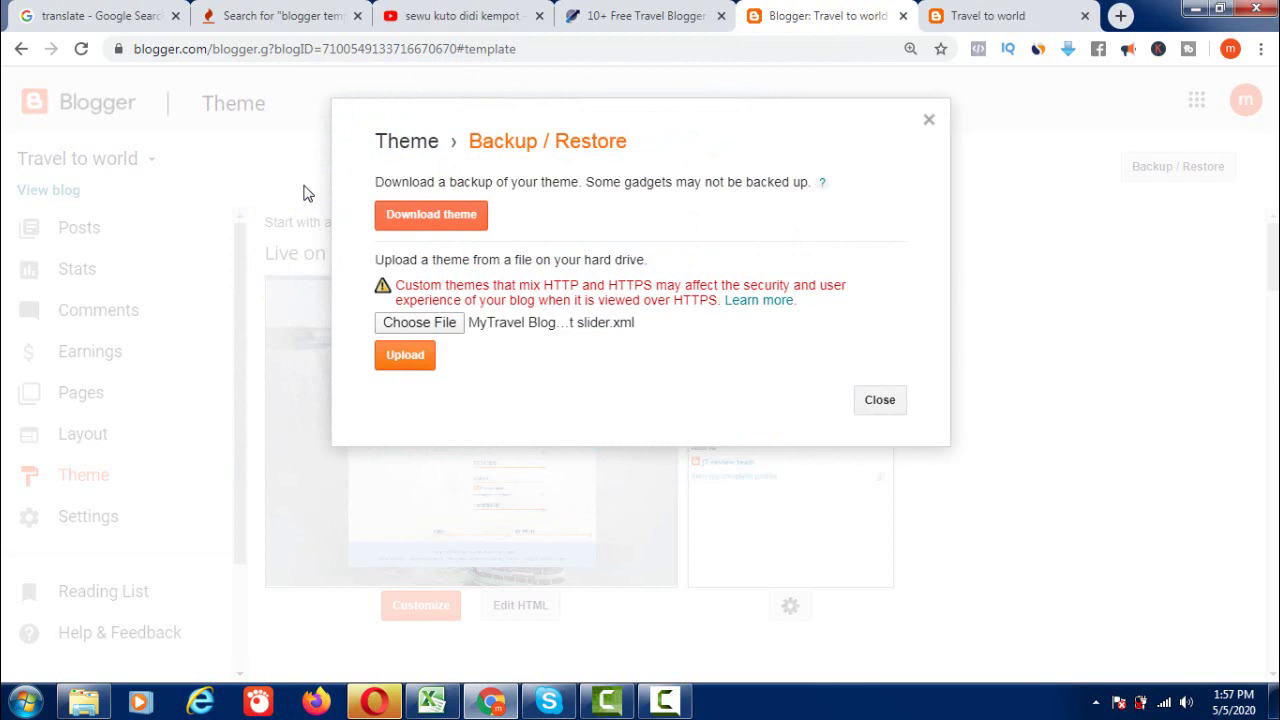
key(Tab)
key(Return)
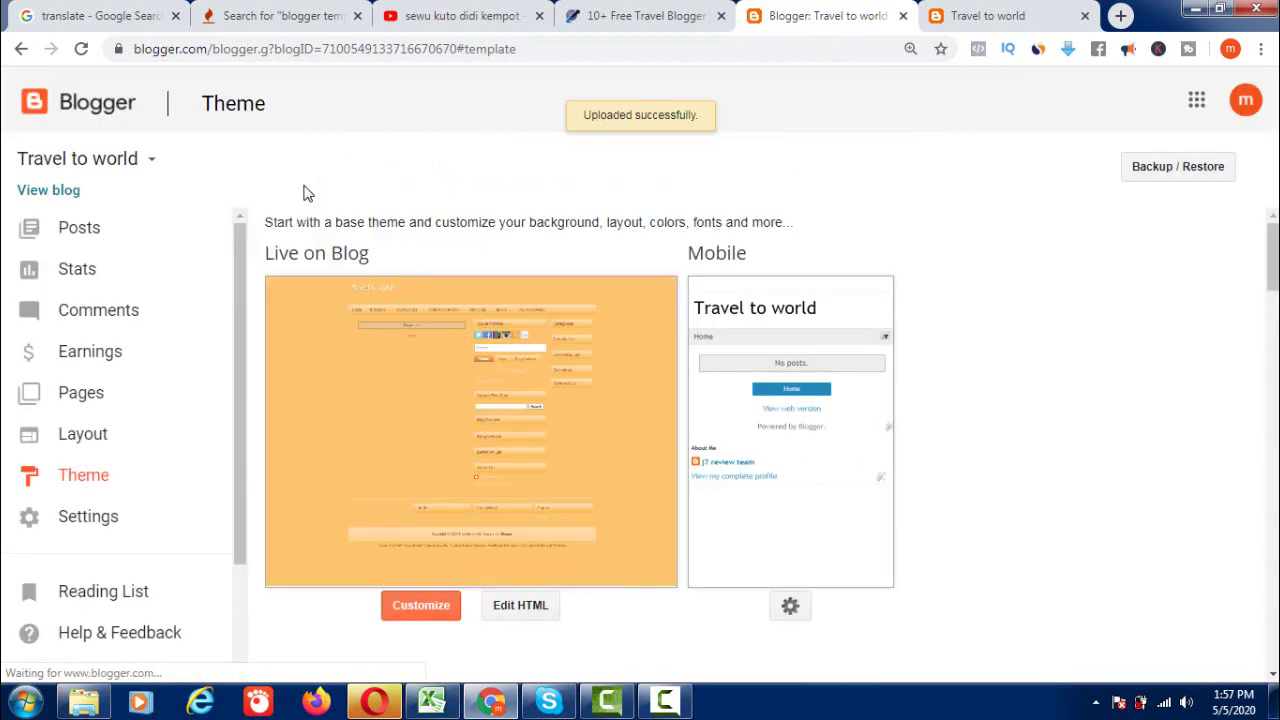
Step: Reload the live blog and examine the MyTravel theme's header, sidebar widgets and lower sections
scroll(307, 193, down, 1)
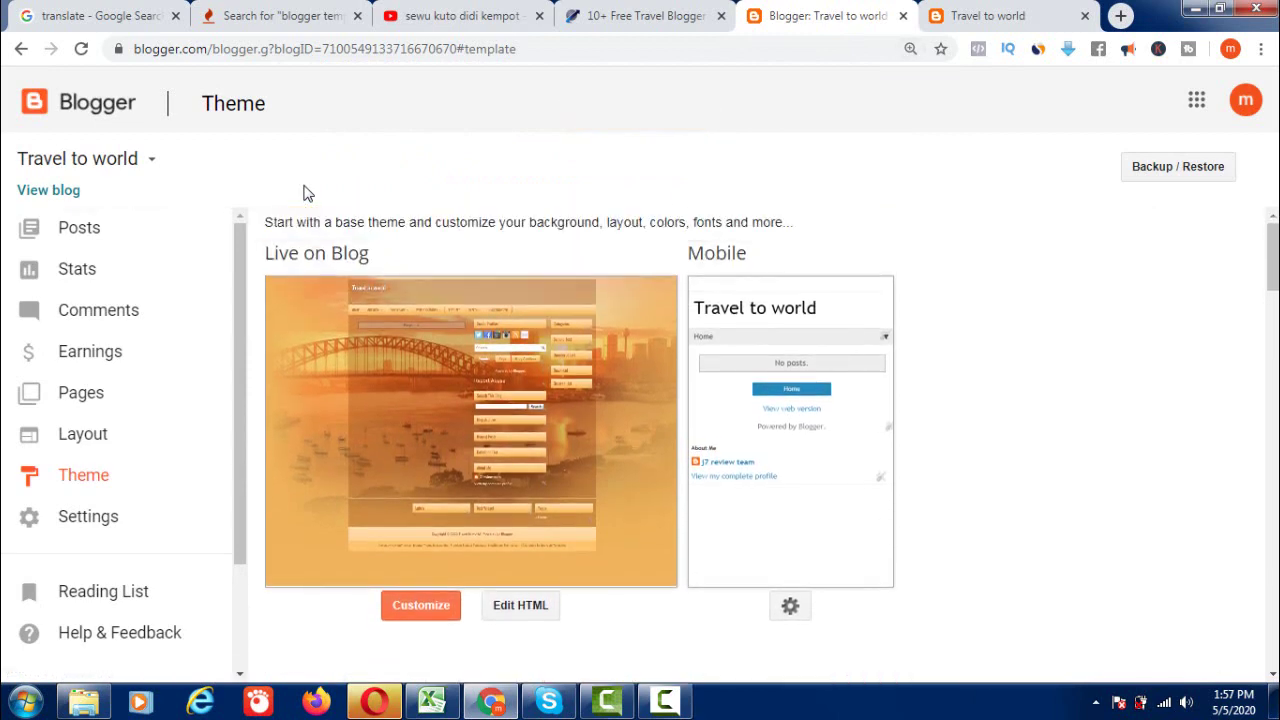
key(ctrl+Tab)
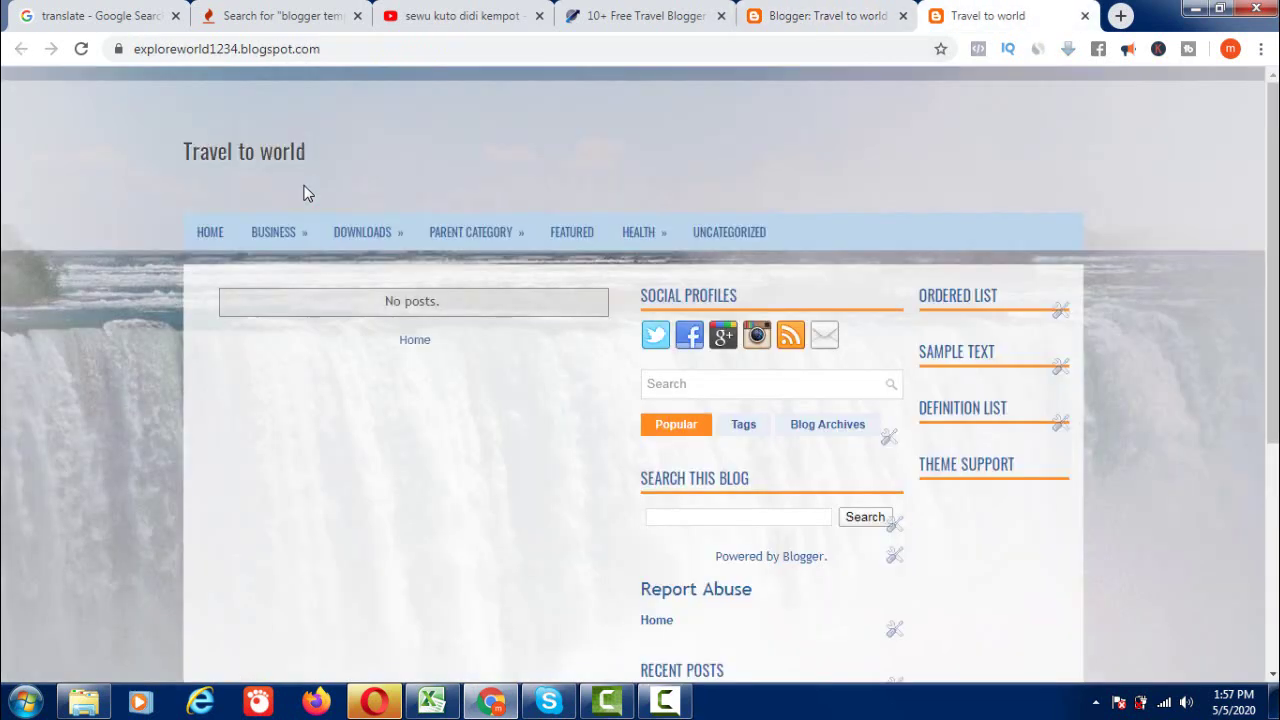
key(F5)
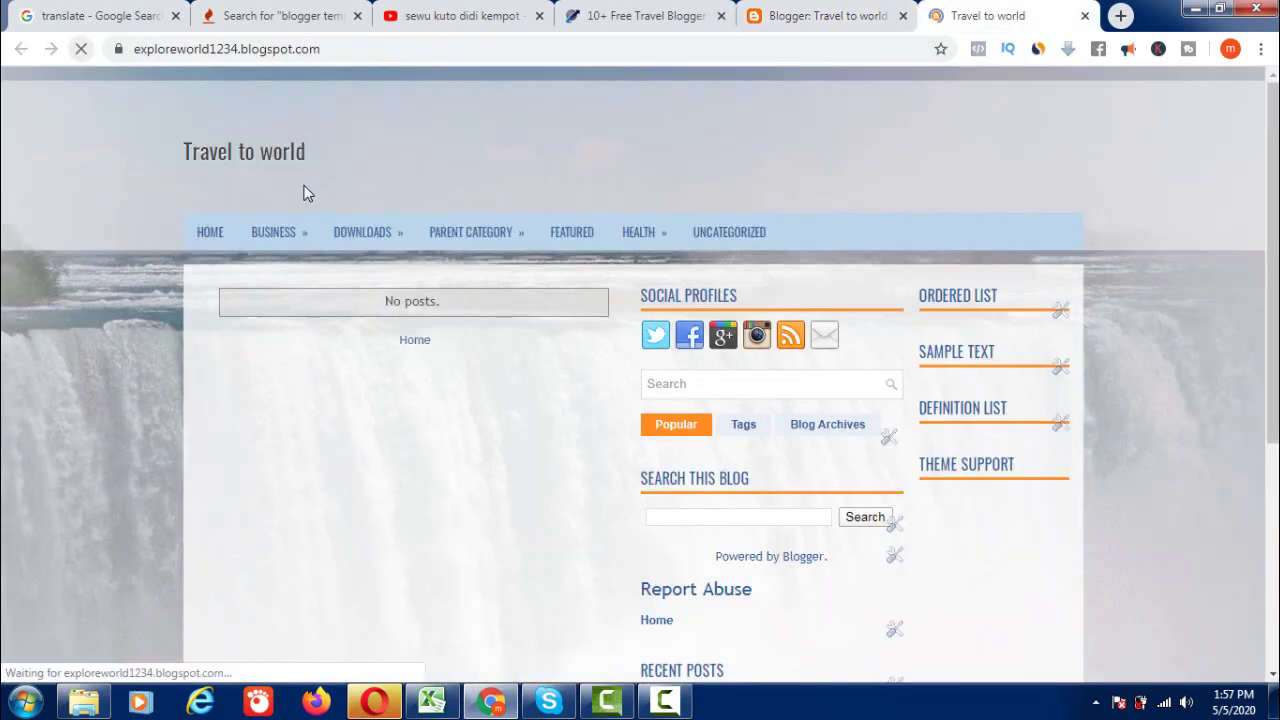
scroll(307, 193, down, 3)
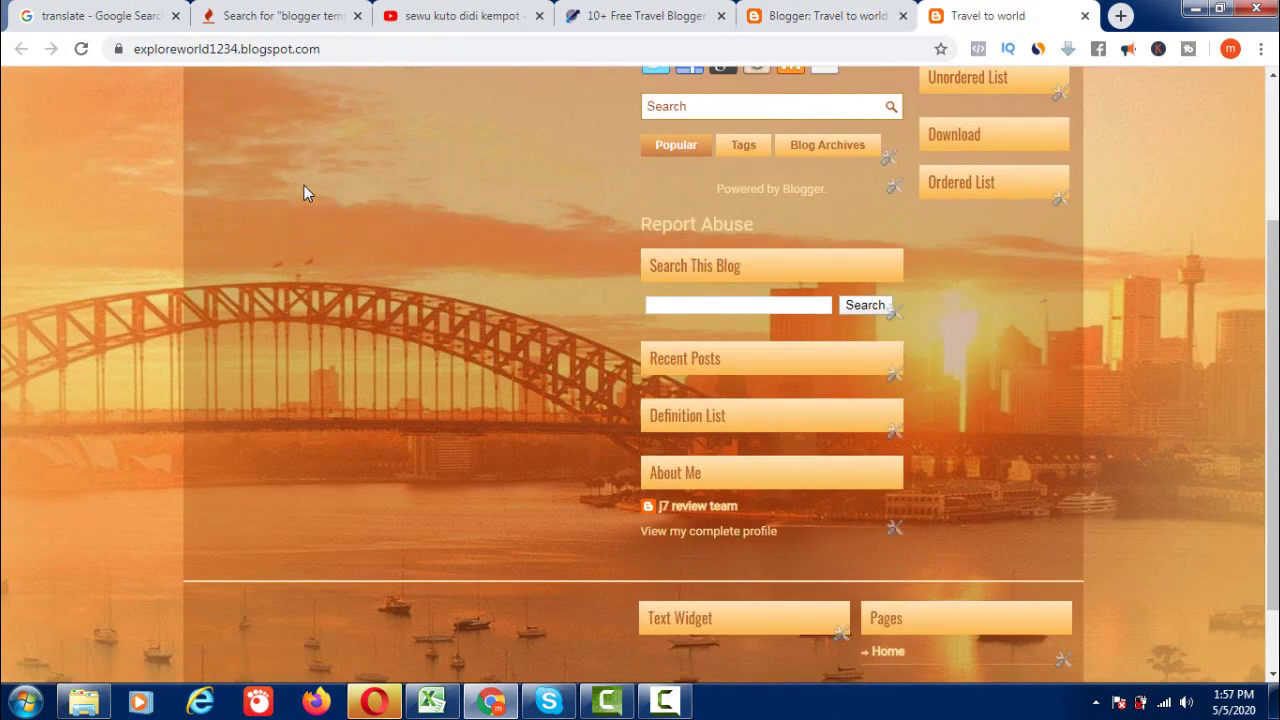
scroll(307, 193, up, 3)
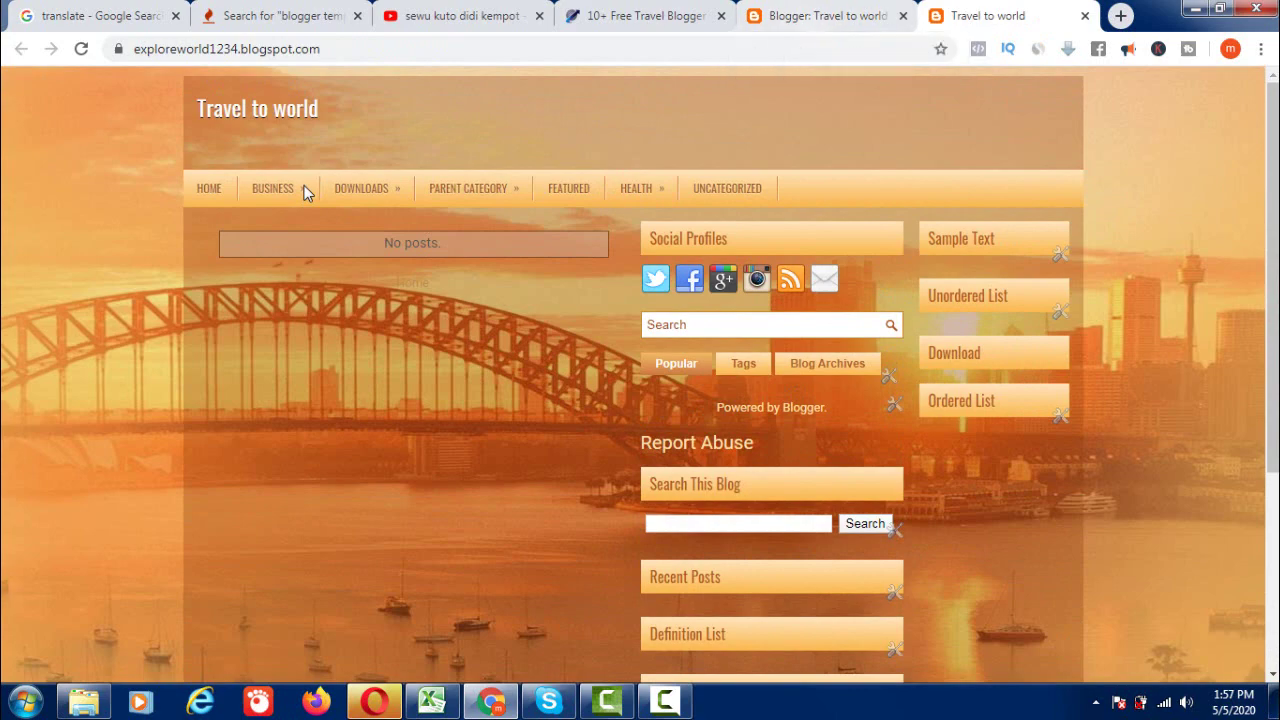
scroll(307, 193, down, 3)
scroll(307, 193, up, 3)
Step: Upload the regular "MyTravel Blogger Template" file as the blog's theme and reload the live blog
key(ctrl+shift+Tab)
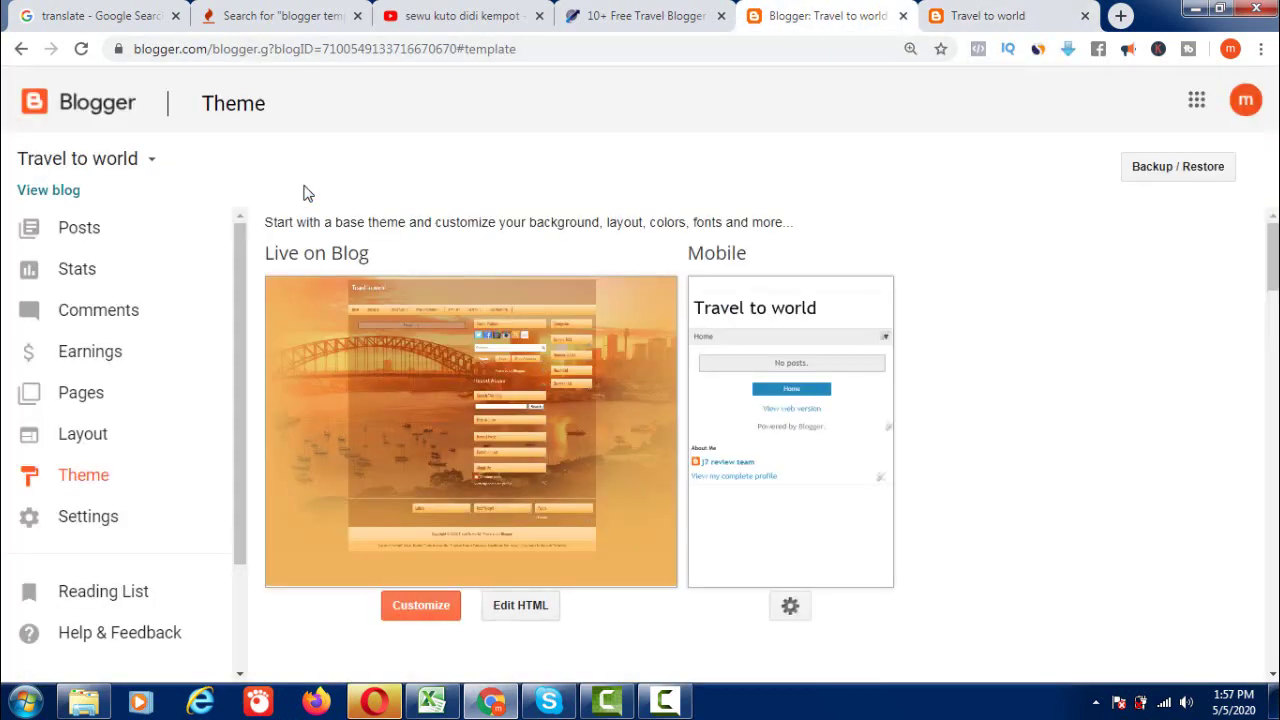
click(1177, 166)
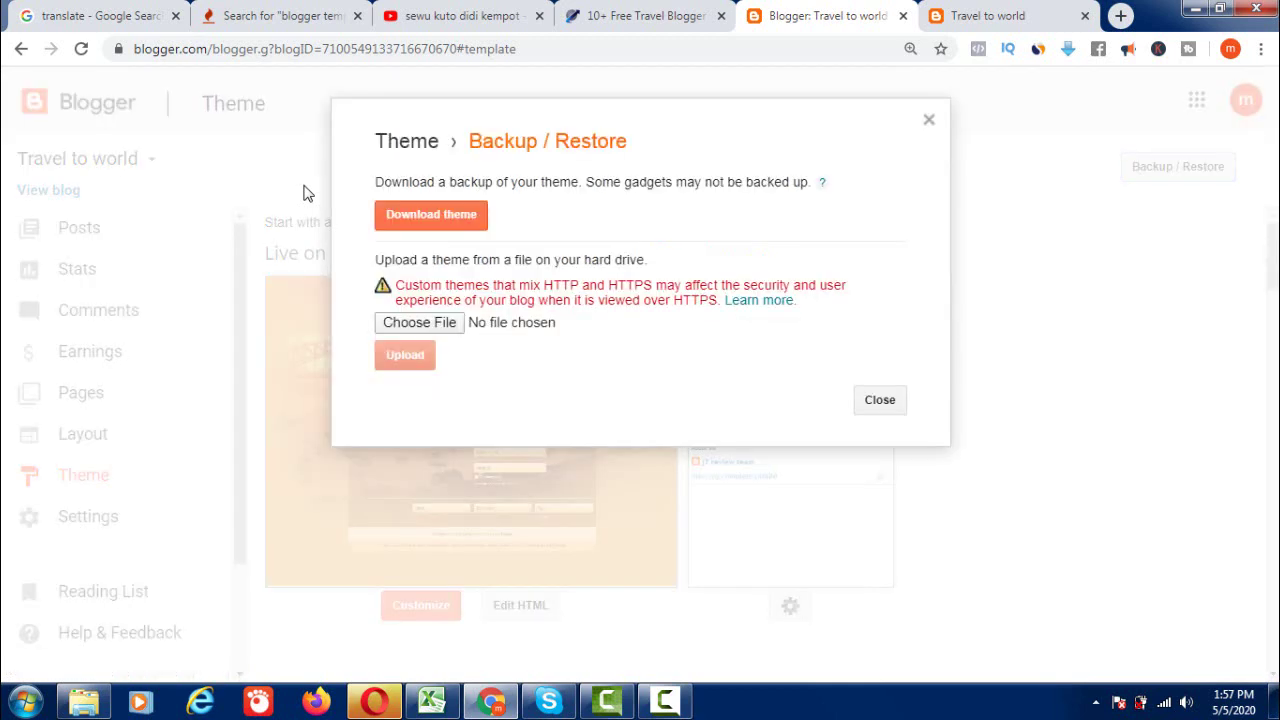
click(419, 322)
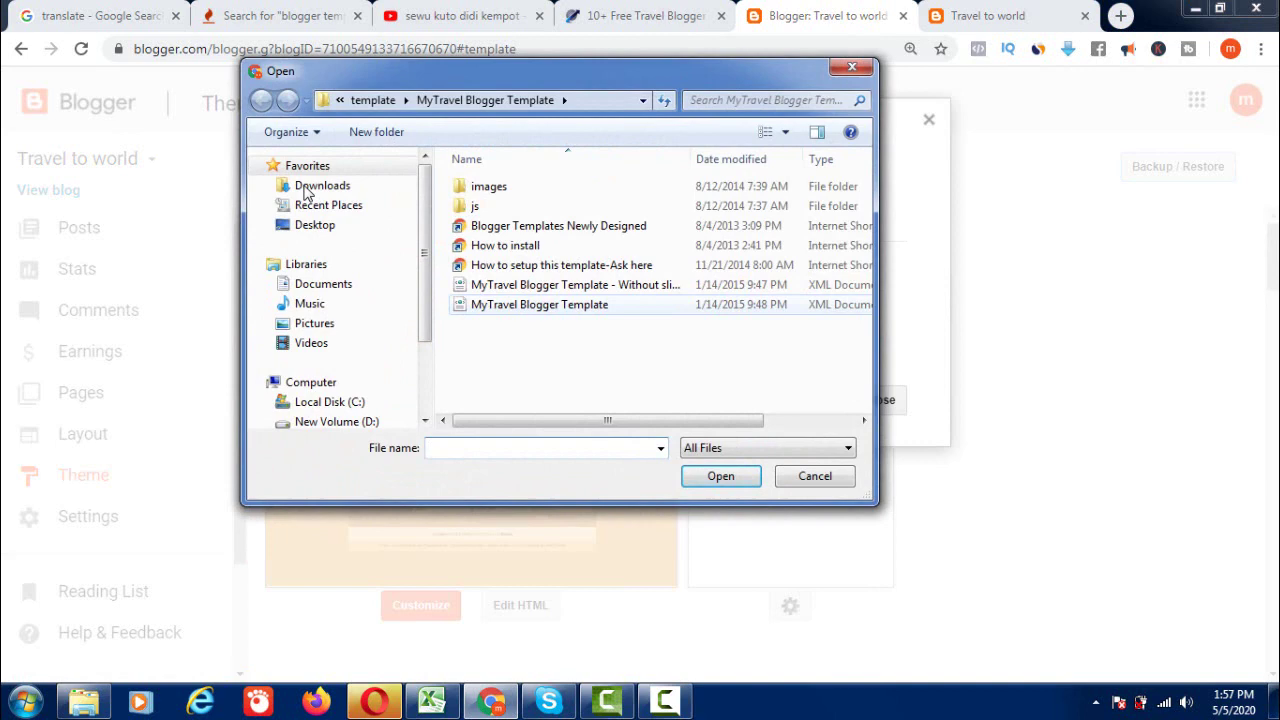
click(539, 304)
click(720, 476)
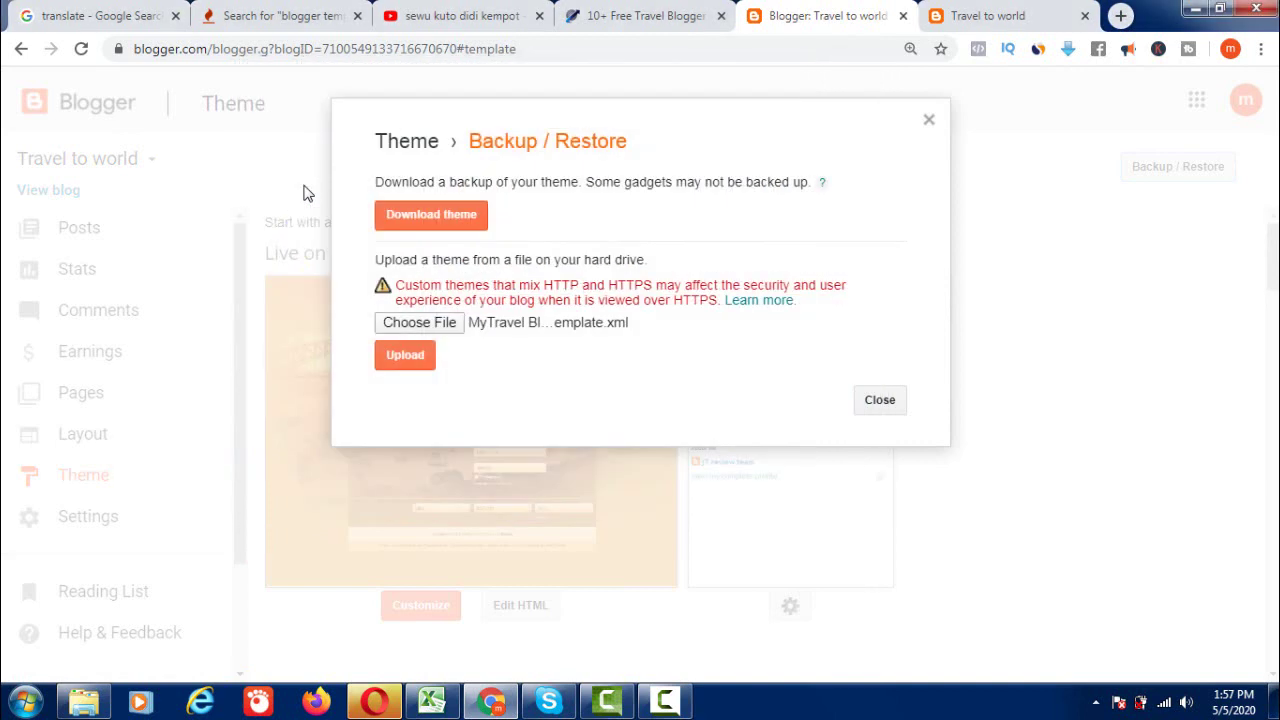
click(405, 355)
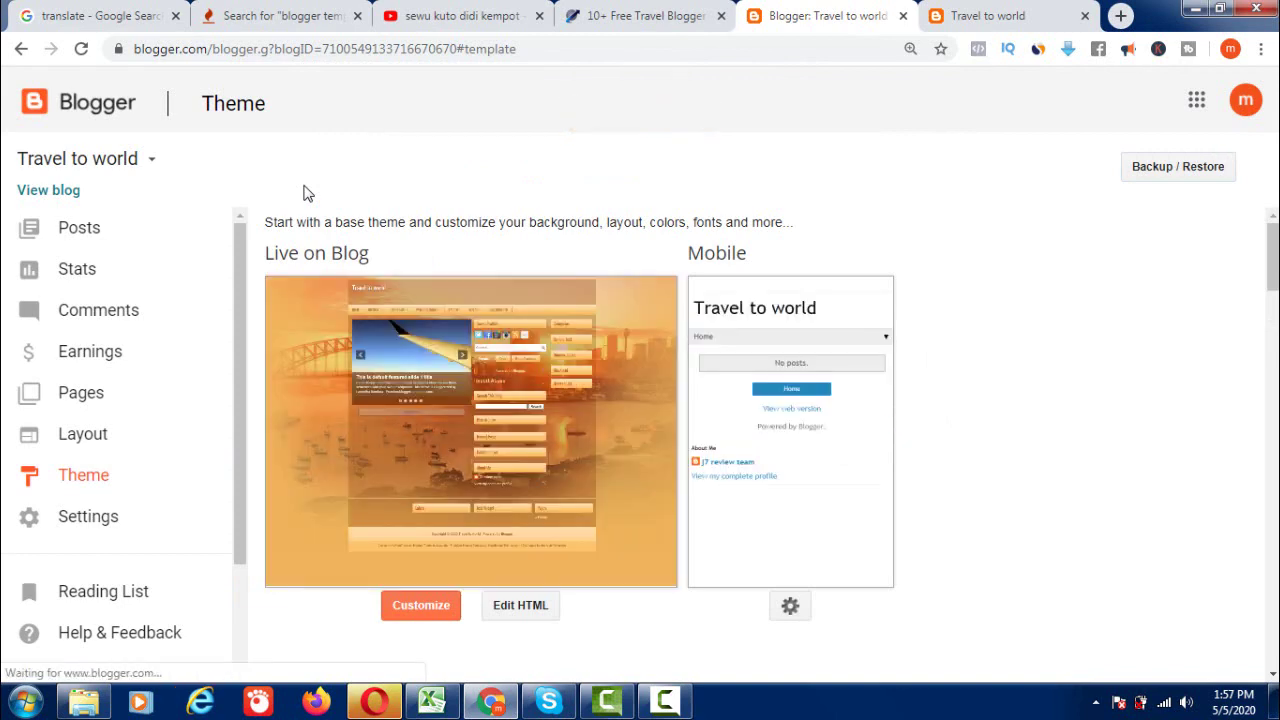
key(ctrl+Tab)
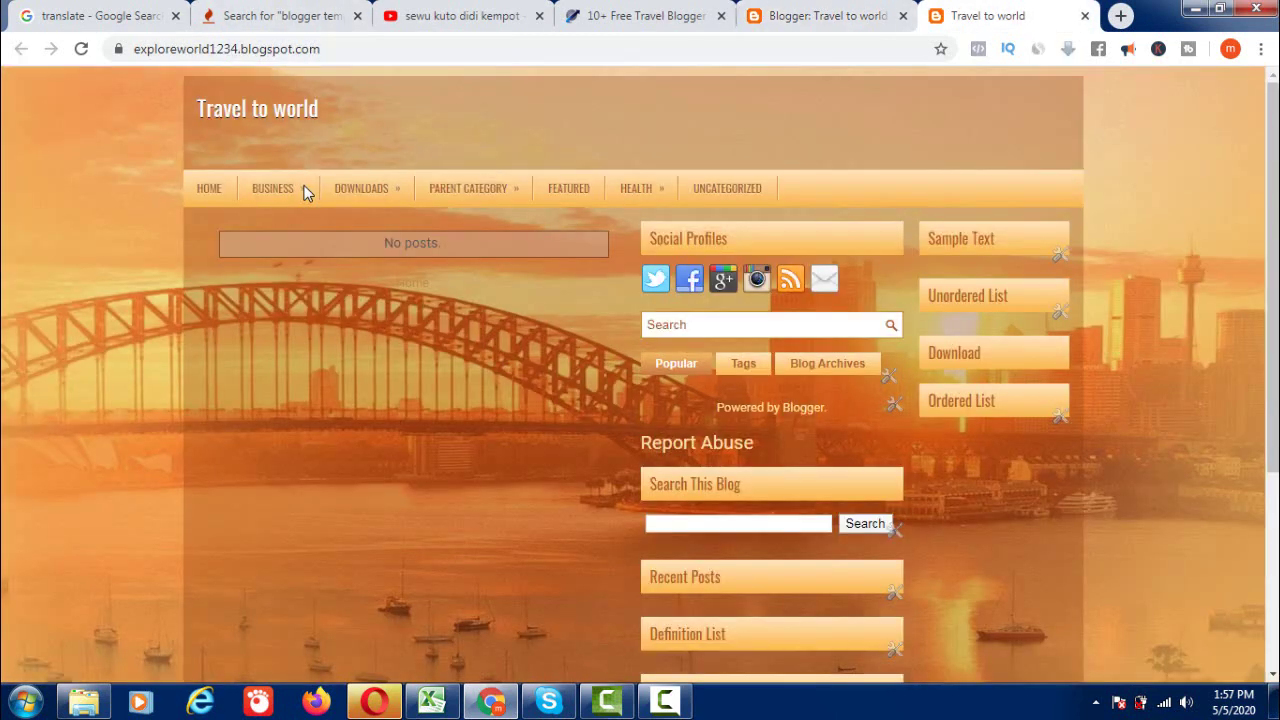
key(F5)
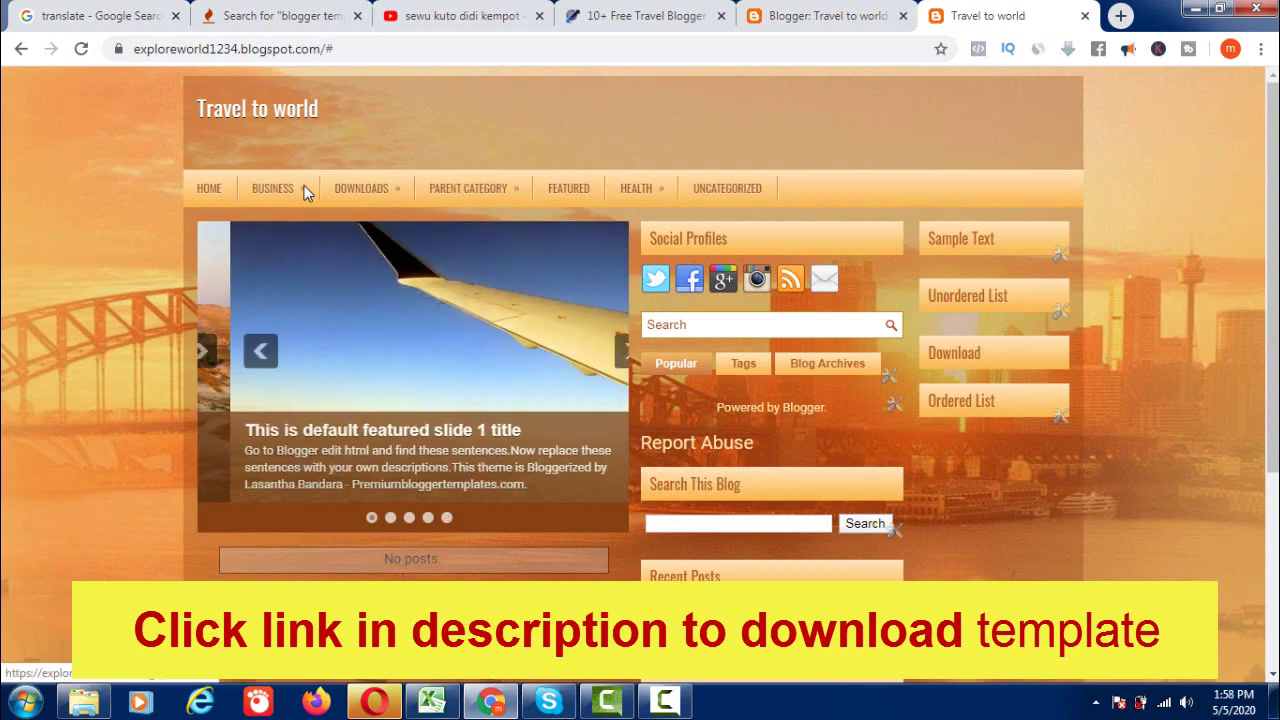
Step: Return to the blog's theme page and upload "Scoop Travel Free" from the Scoop Travel Free template folder as the theme
key(ctrl+shift+Tab)
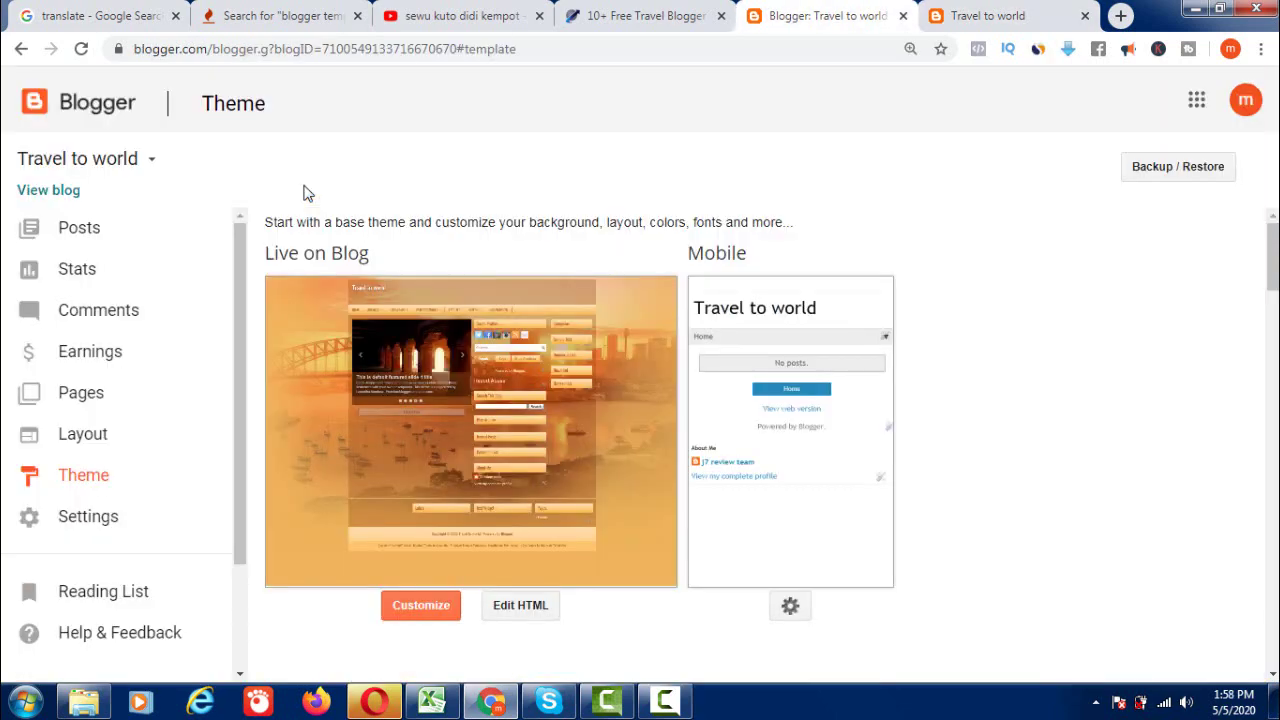
key(Return)
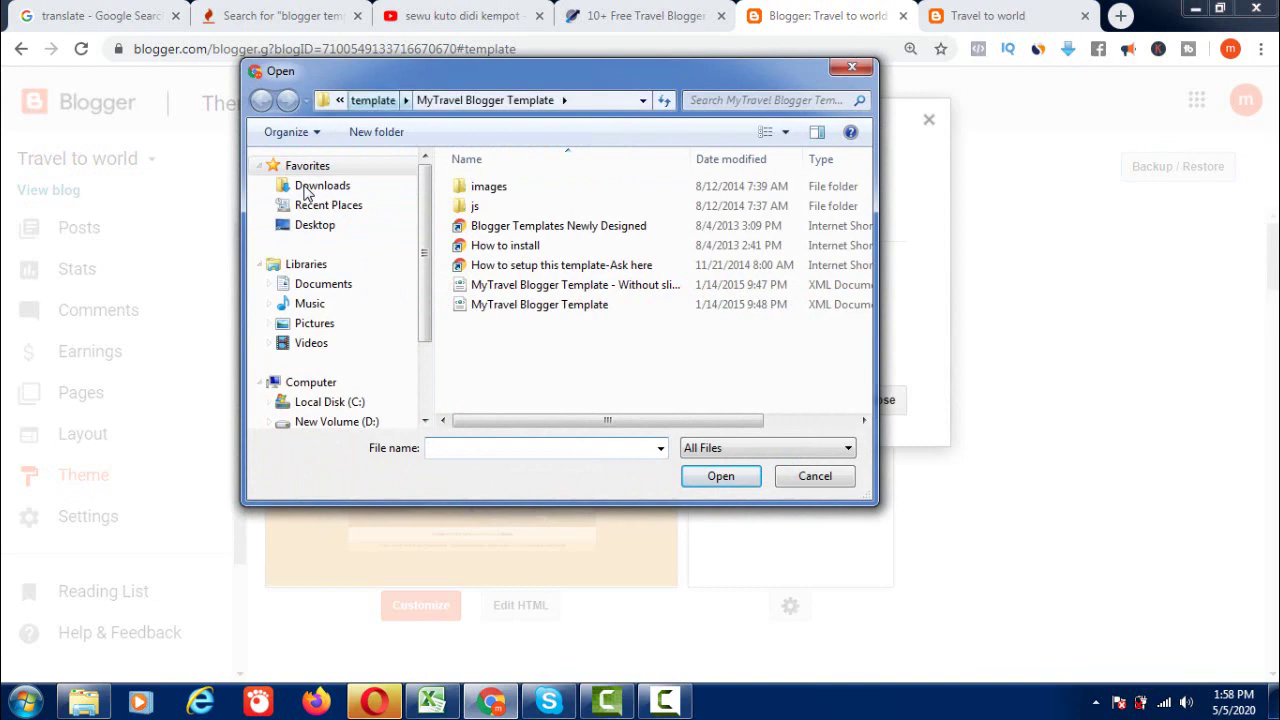
click(372, 100)
double_click(514, 225)
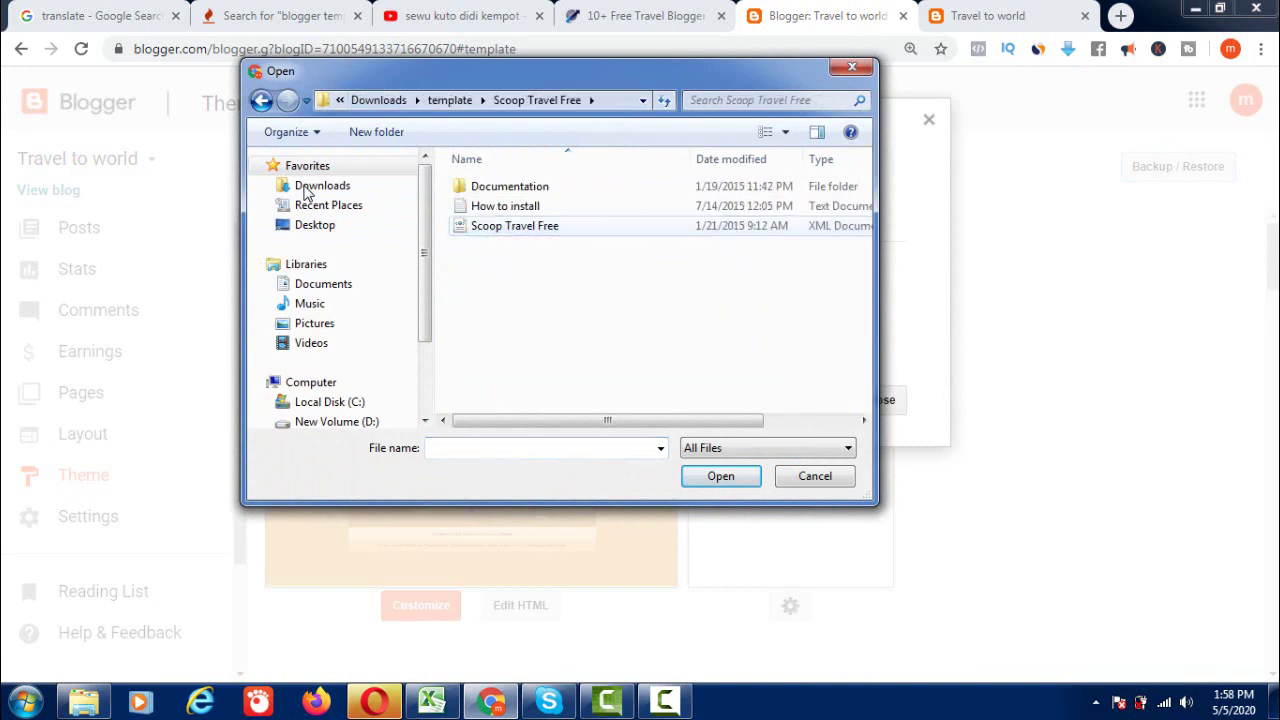
key(Down)
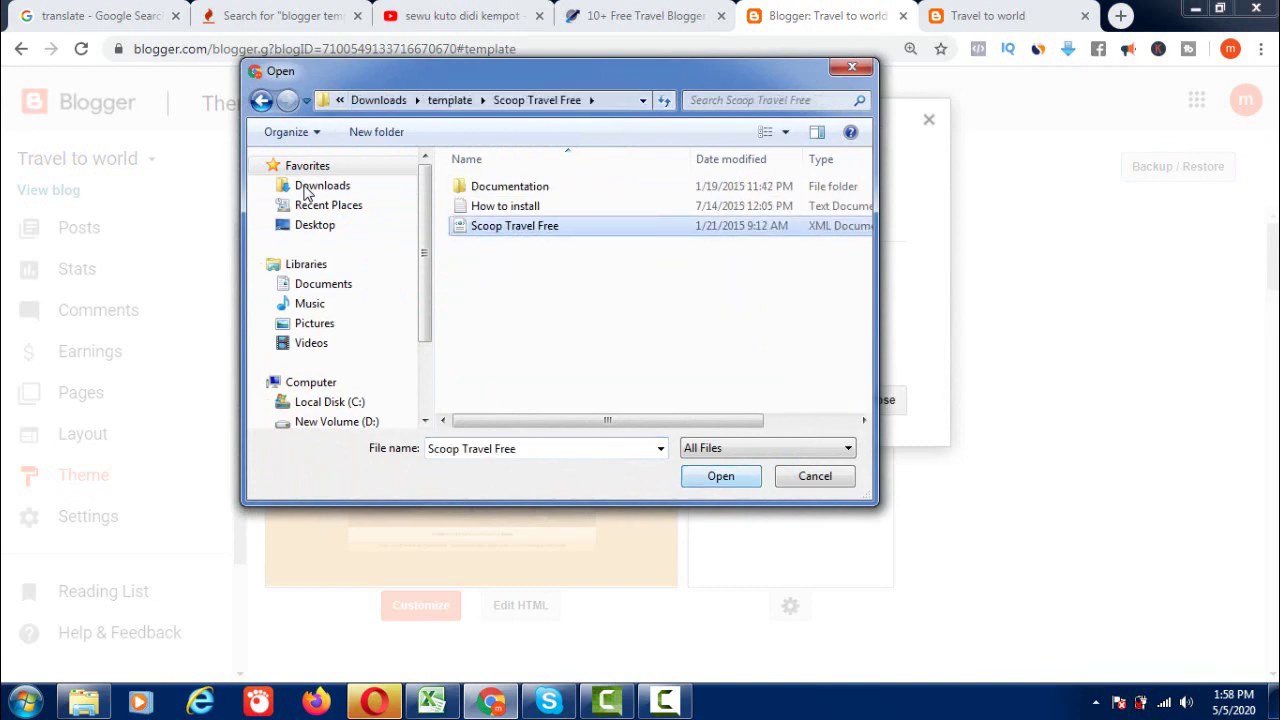
key(Return)
key(Tab)
key(Return)
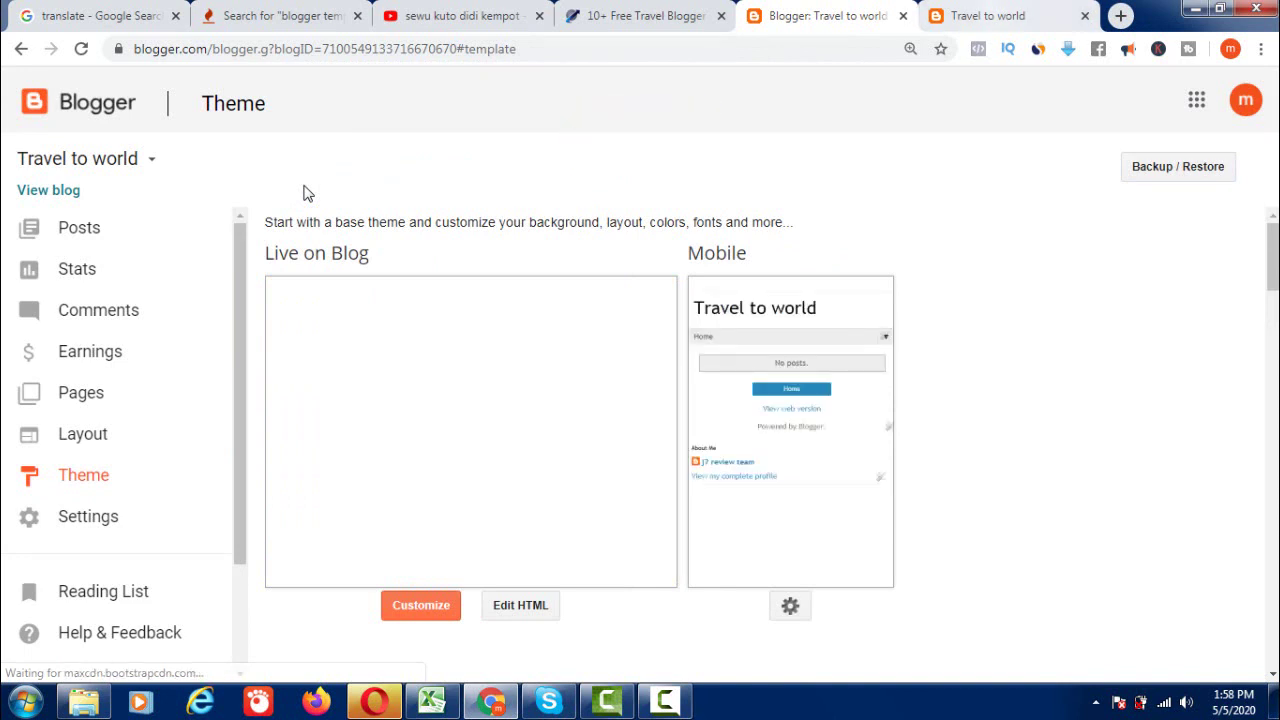
Step: Reload the live blog and examine the Scoop Travel theme's header, sidebar widgets and footer
key(ctrl+Tab)
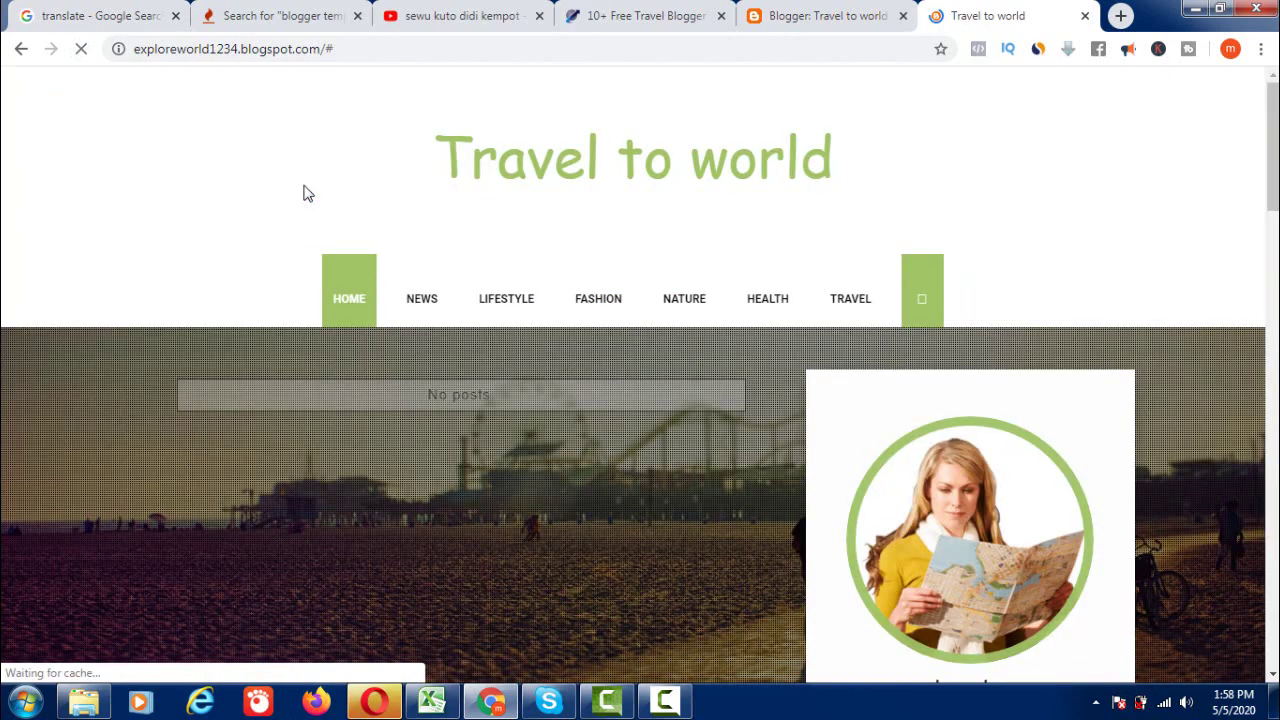
scroll(307, 193, down, 4)
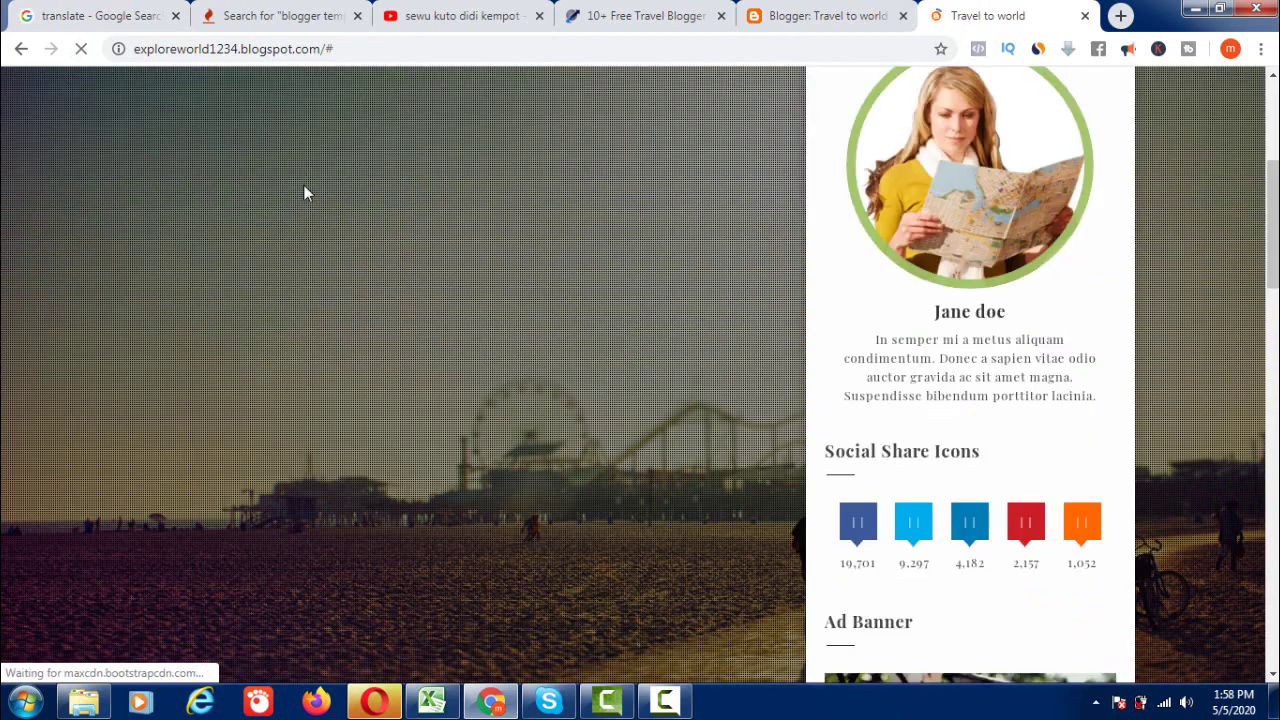
scroll(307, 193, down, 2)
scroll(307, 193, down, 8)
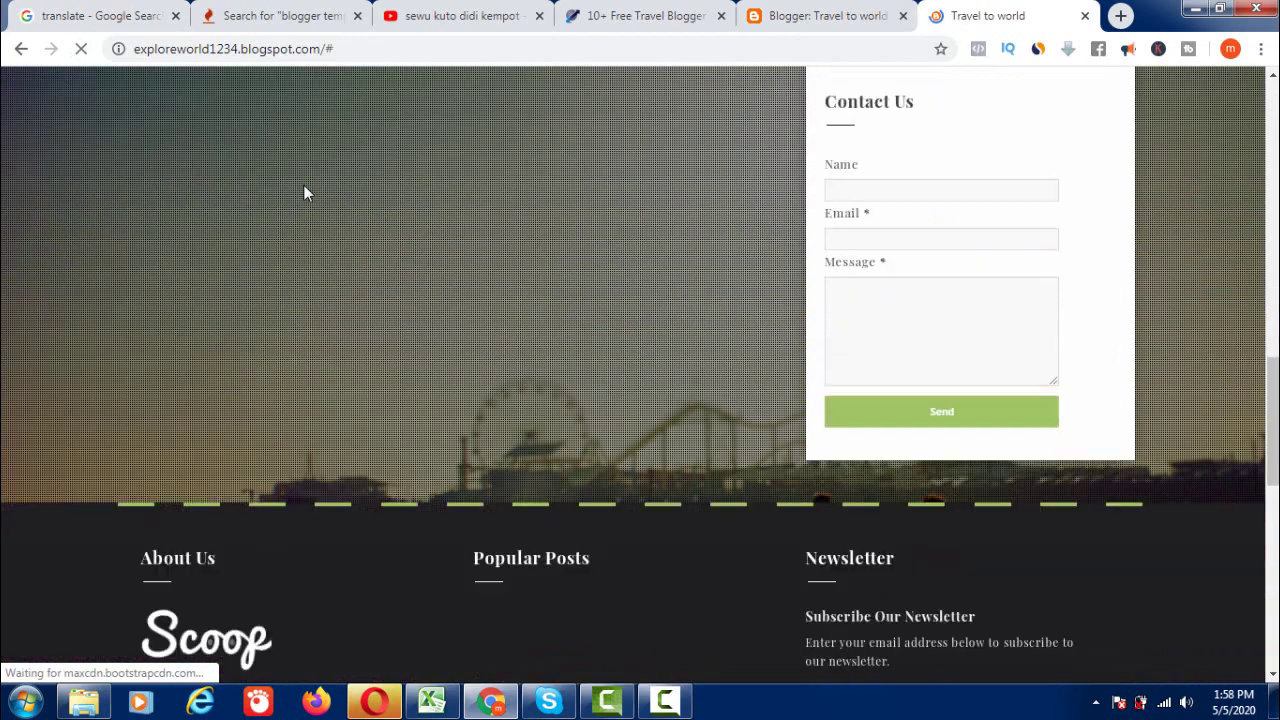
scroll(307, 193, up, 10)
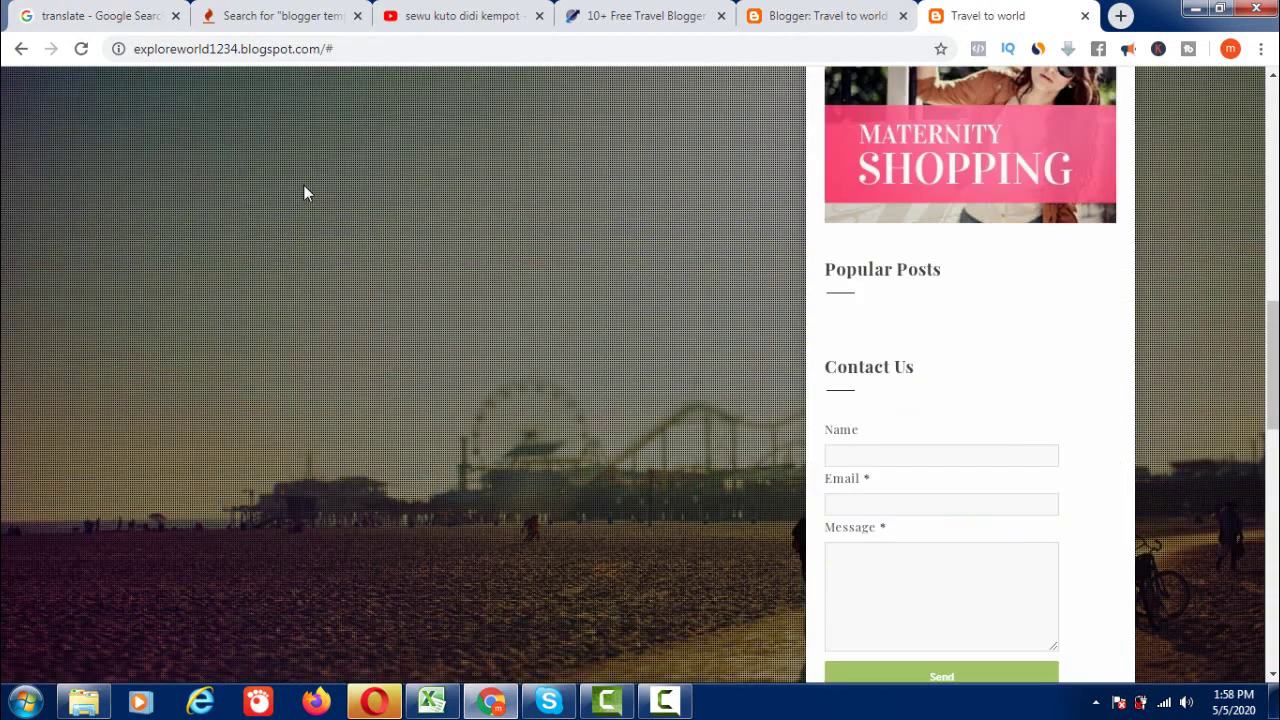
scroll(307, 193, up, 5)
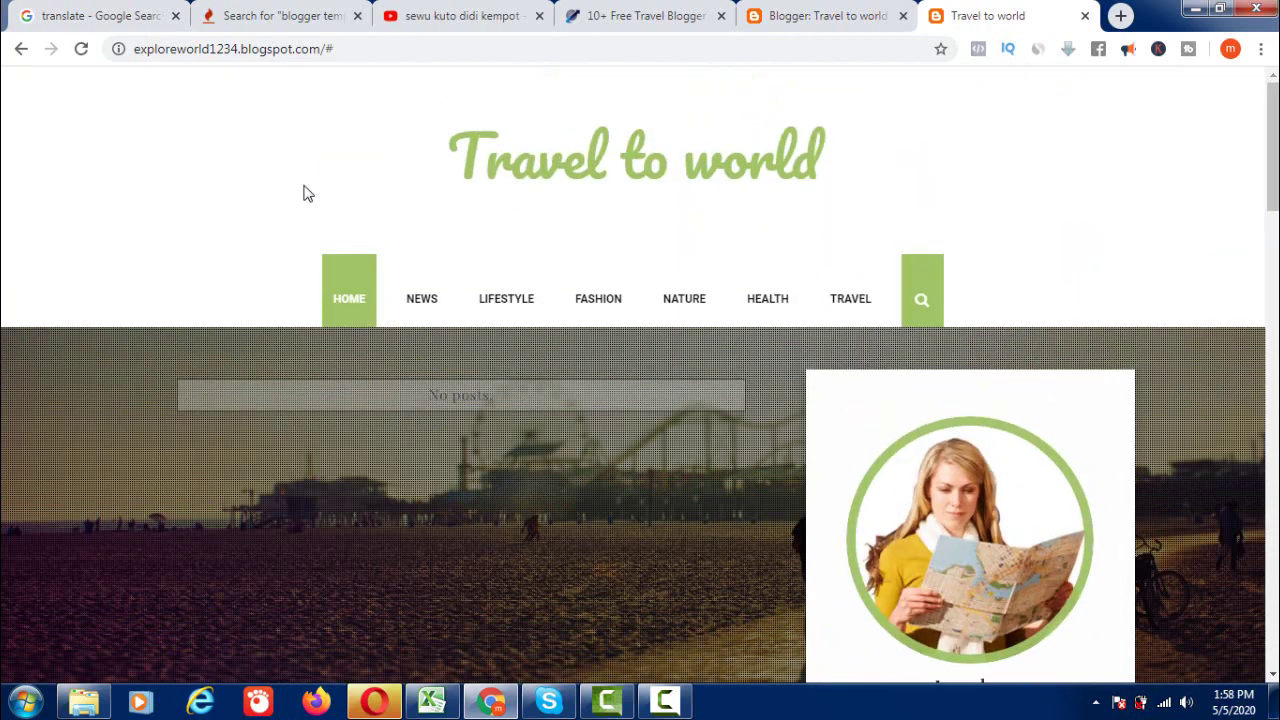
Step: Return to the theme page and upload "Sora Travels Free Version" from its template folder as the blog's theme
key(ctrl+shift+Tab)
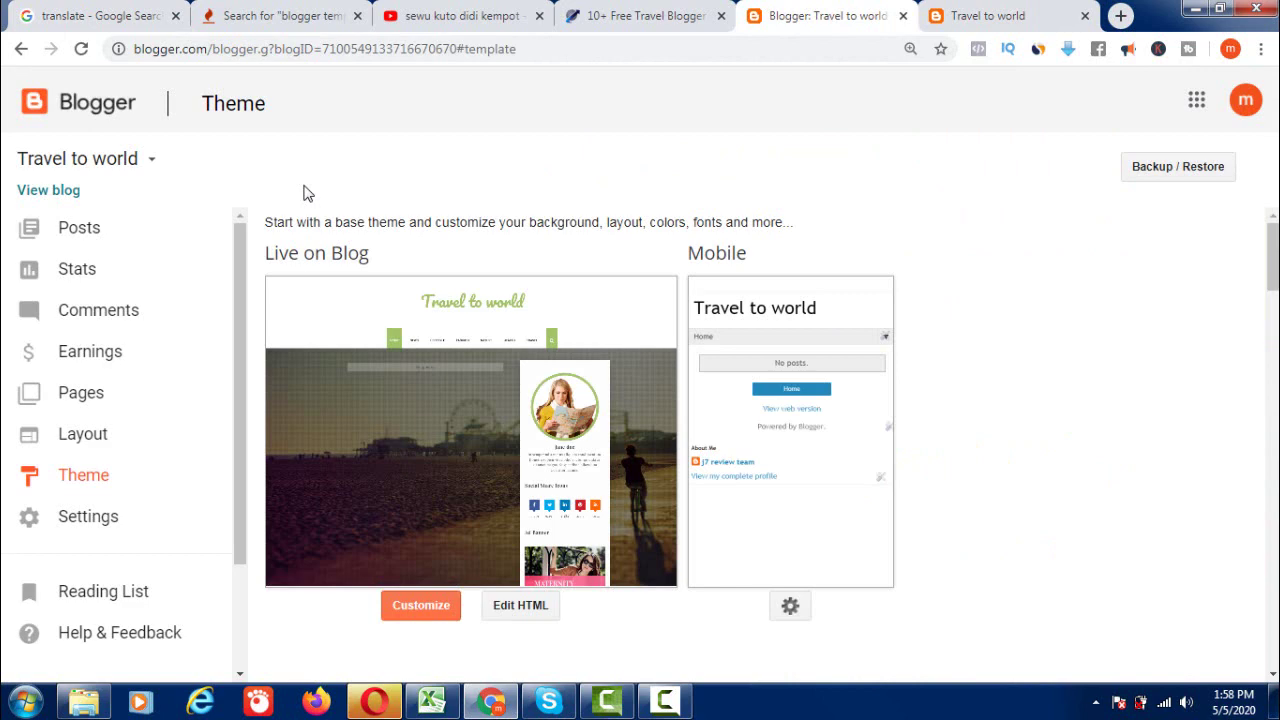
key(Return)
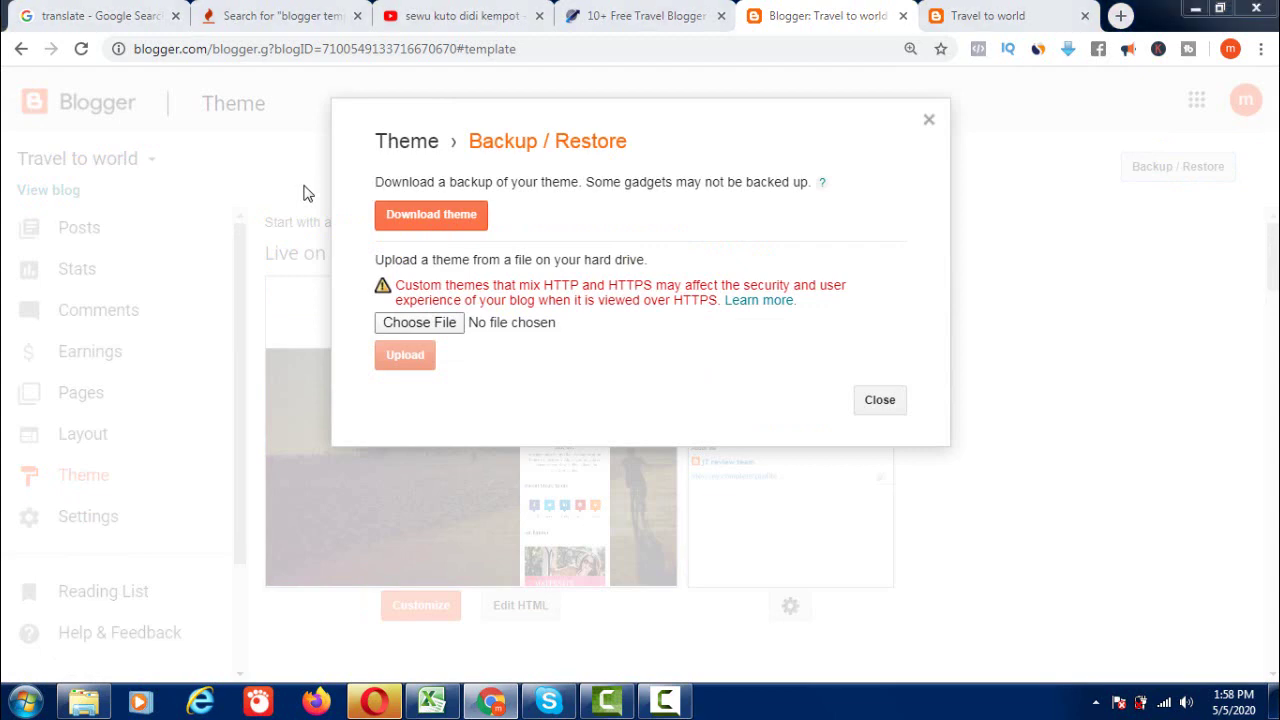
key(Return)
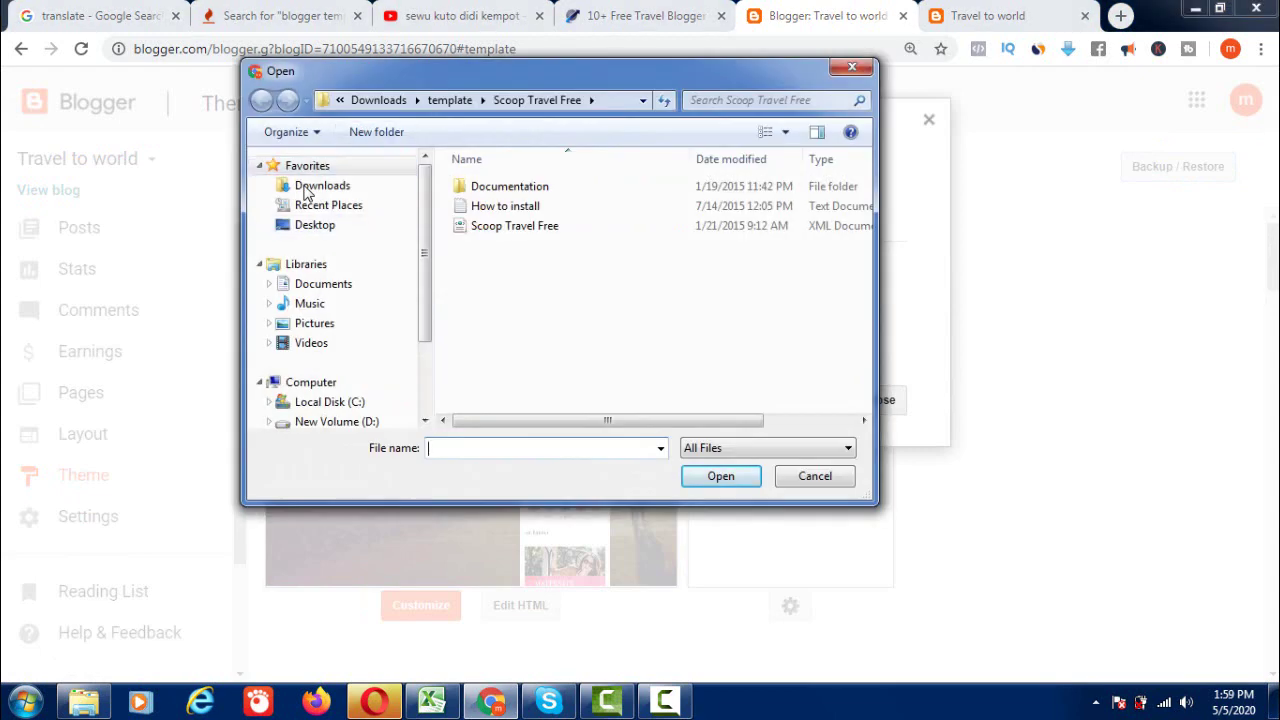
click(378, 100)
double_click(598, 368)
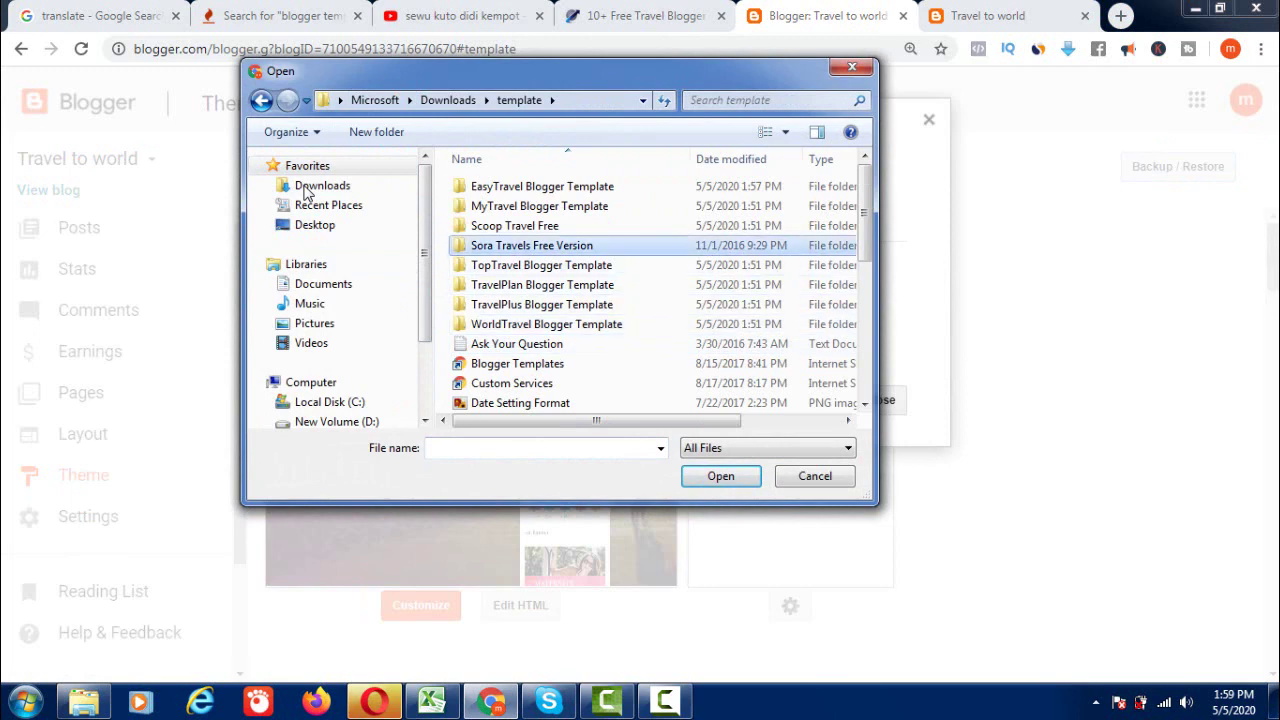
key(Return)
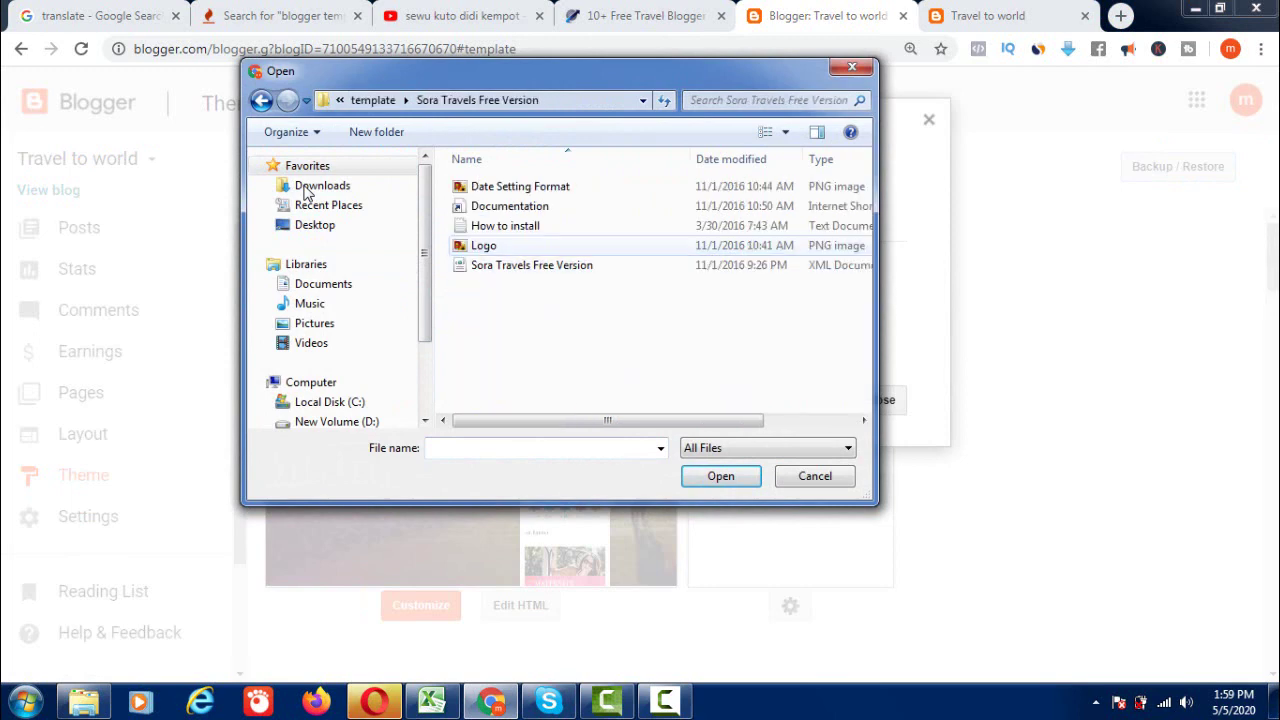
key(Down)
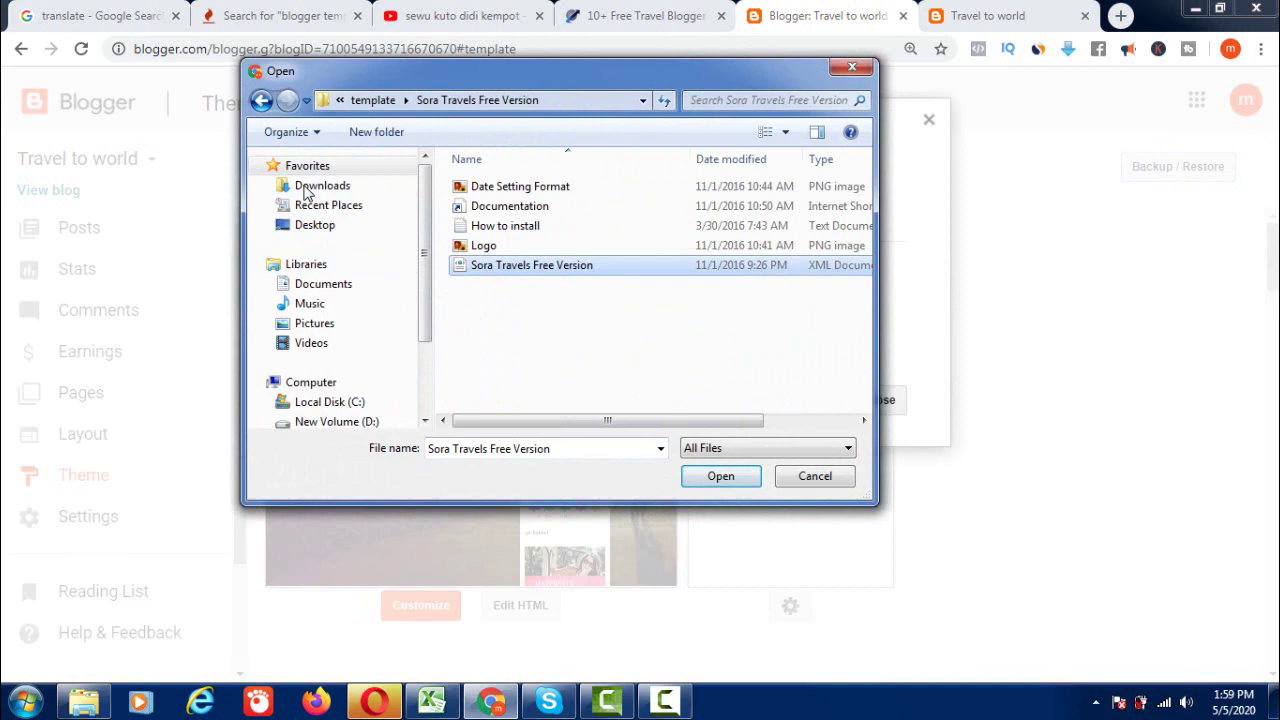
key(Return)
key(Tab)
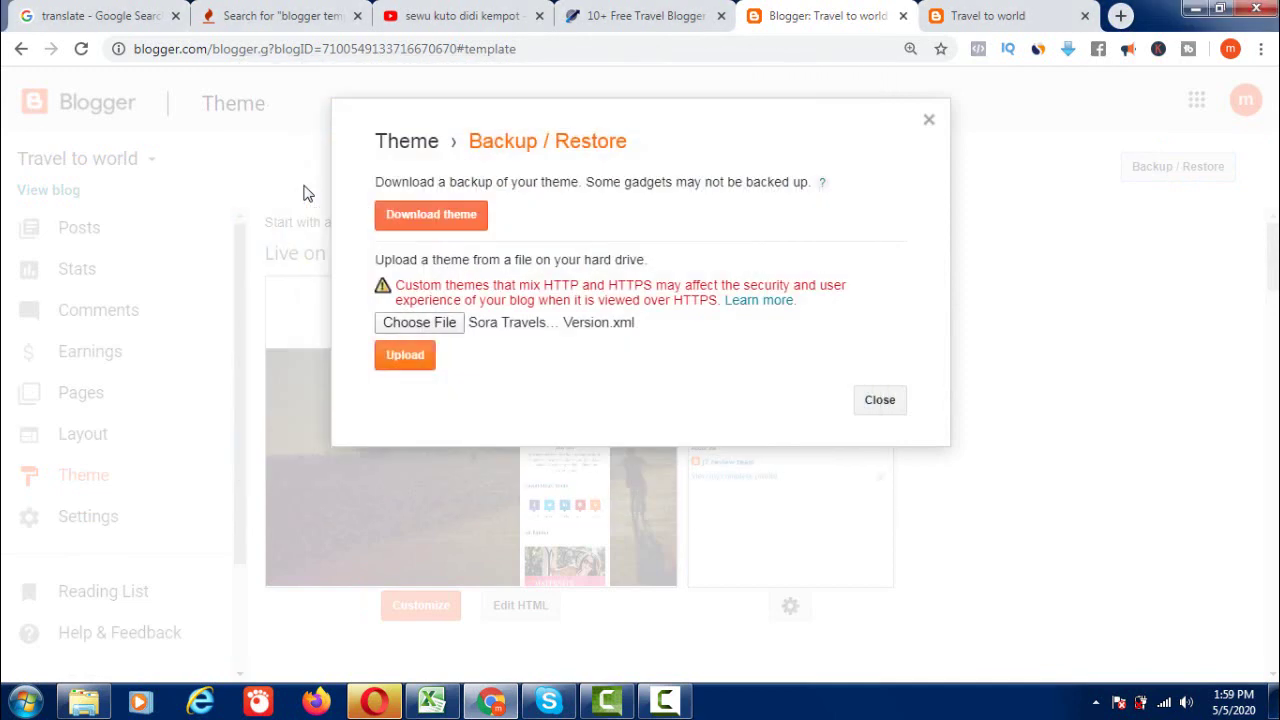
key(Return)
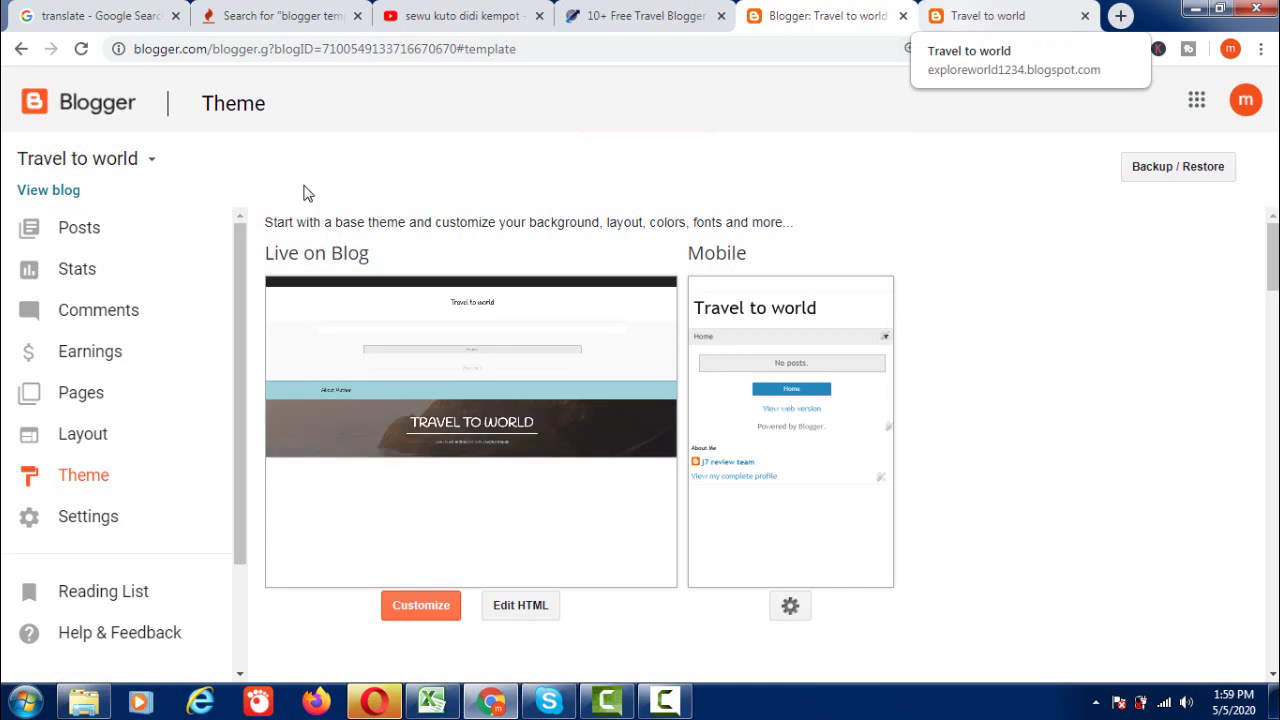
Step: Reload the live blog and examine the Sora Travels theme's header, post area and footer
key(ctrl+Tab)
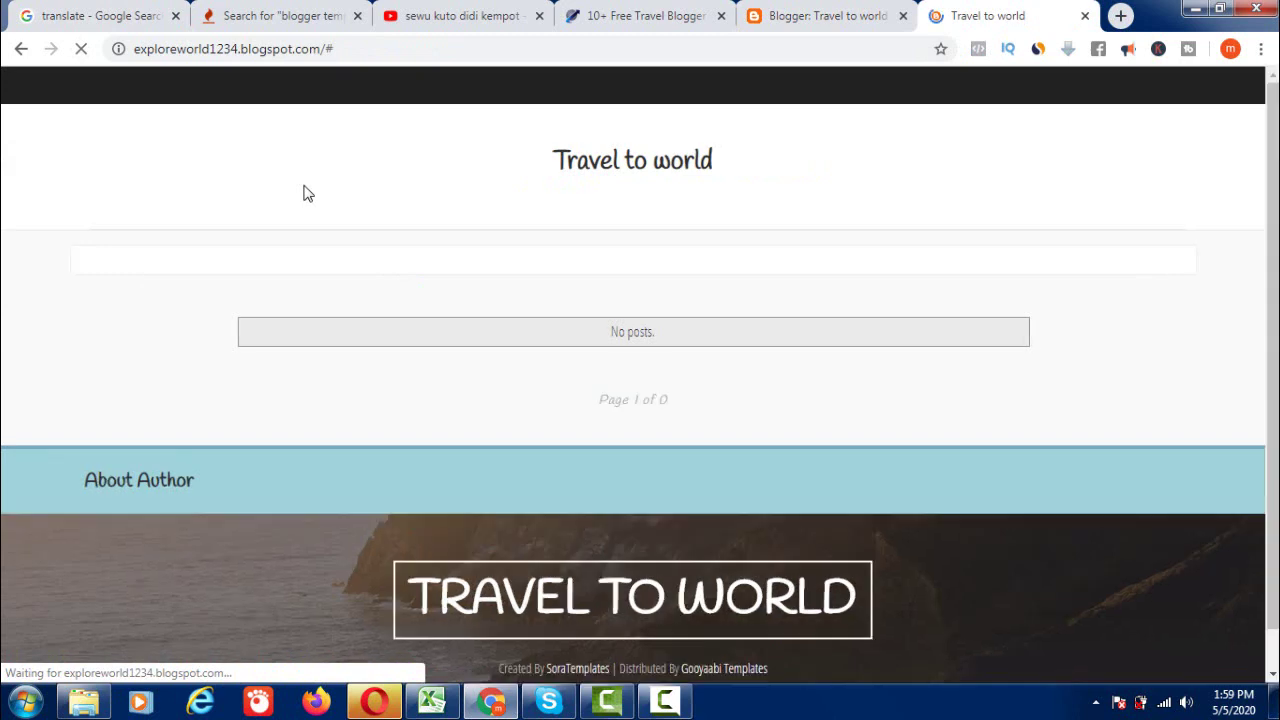
scroll(308, 193, down, 1)
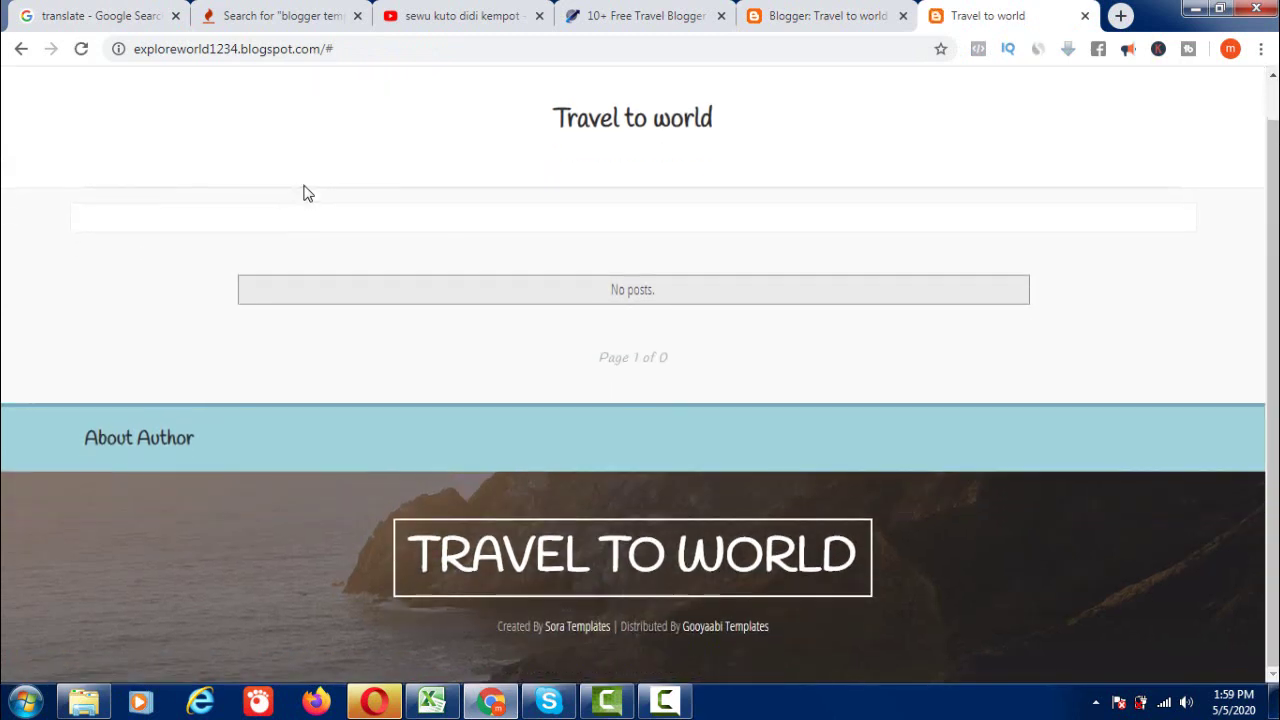
scroll(308, 193, up, 1)
scroll(308, 193, down, 1)
scroll(308, 193, up, 1)
scroll(308, 193, down, 1)
scroll(308, 193, up, 1)
scroll(308, 193, down, 1)
scroll(308, 193, up, 1)
Step: Return to the theme page and upload the regular "TopTravel Blogger Template" file from its template folder as the blog's theme
key(ctrl+shift+Tab)
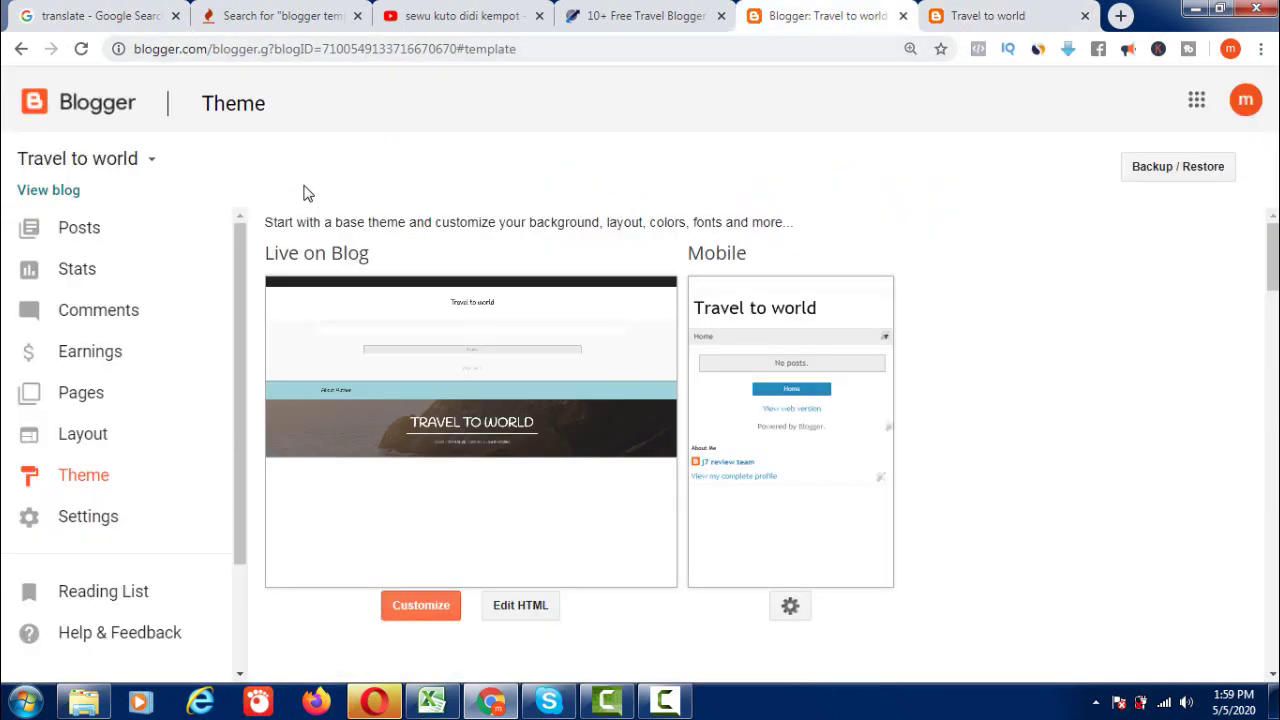
key(Return)
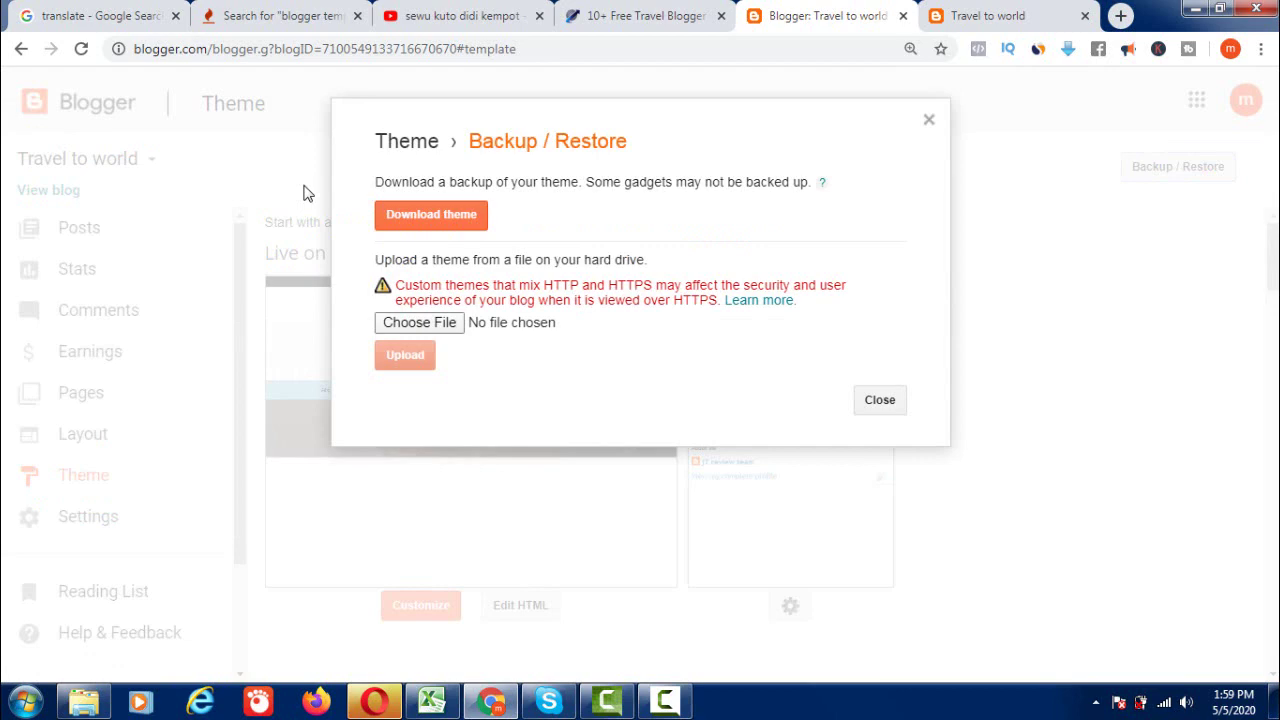
key(Return)
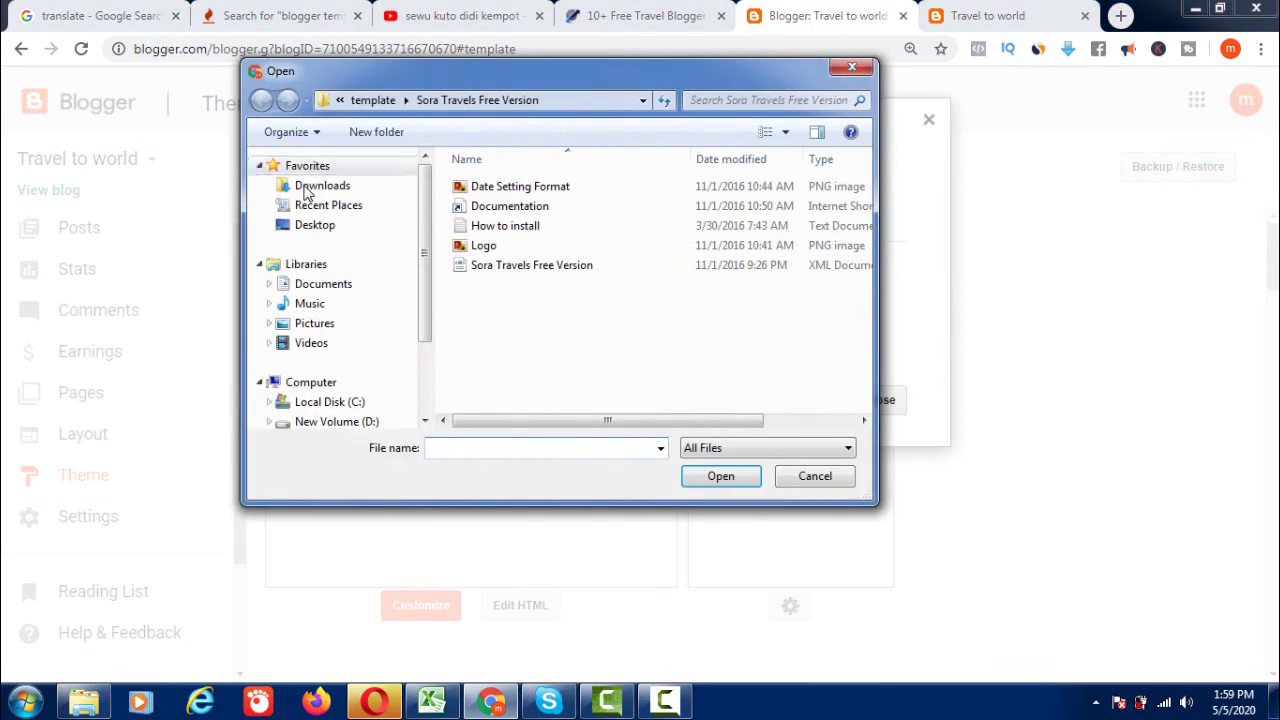
click(372, 100)
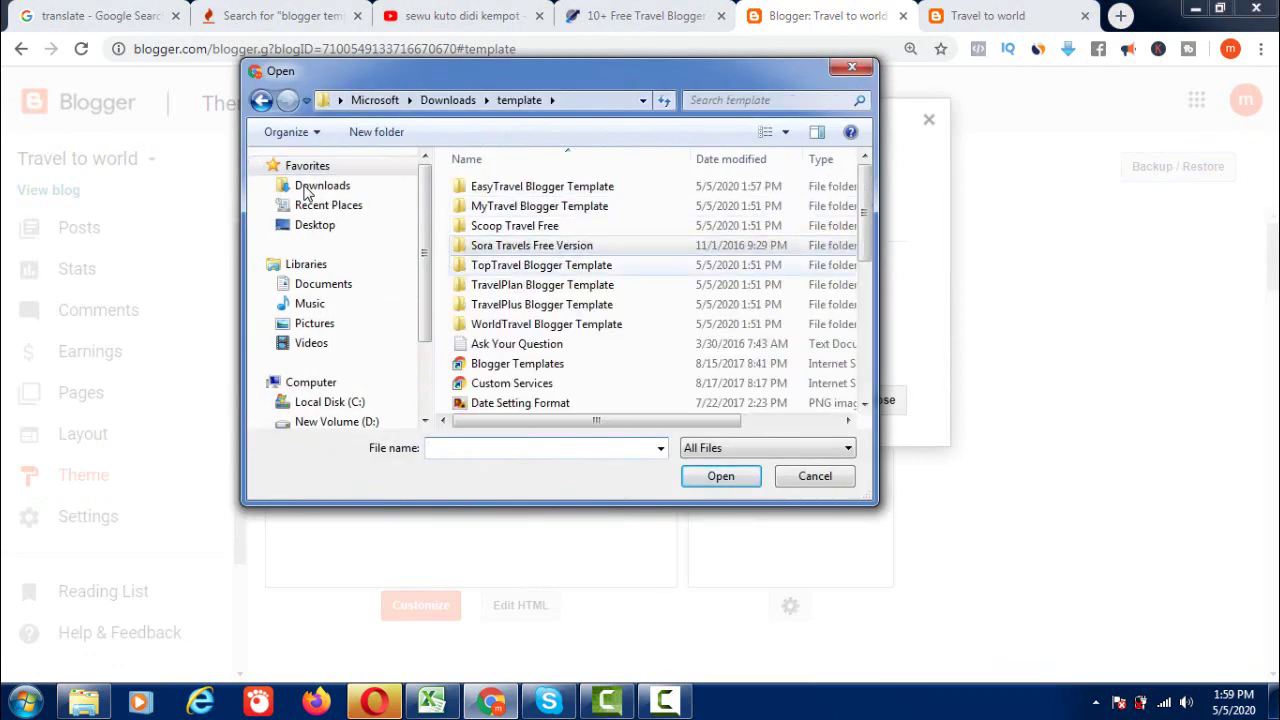
double_click(536, 265)
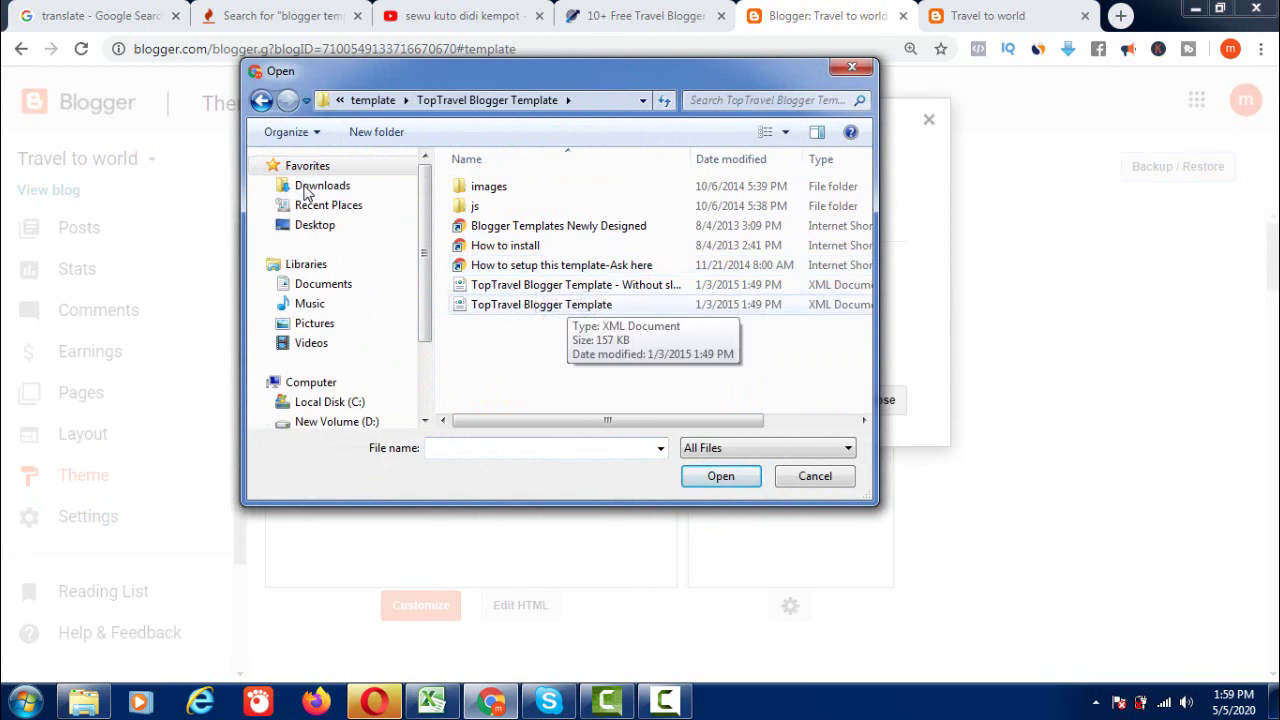
click(566, 304)
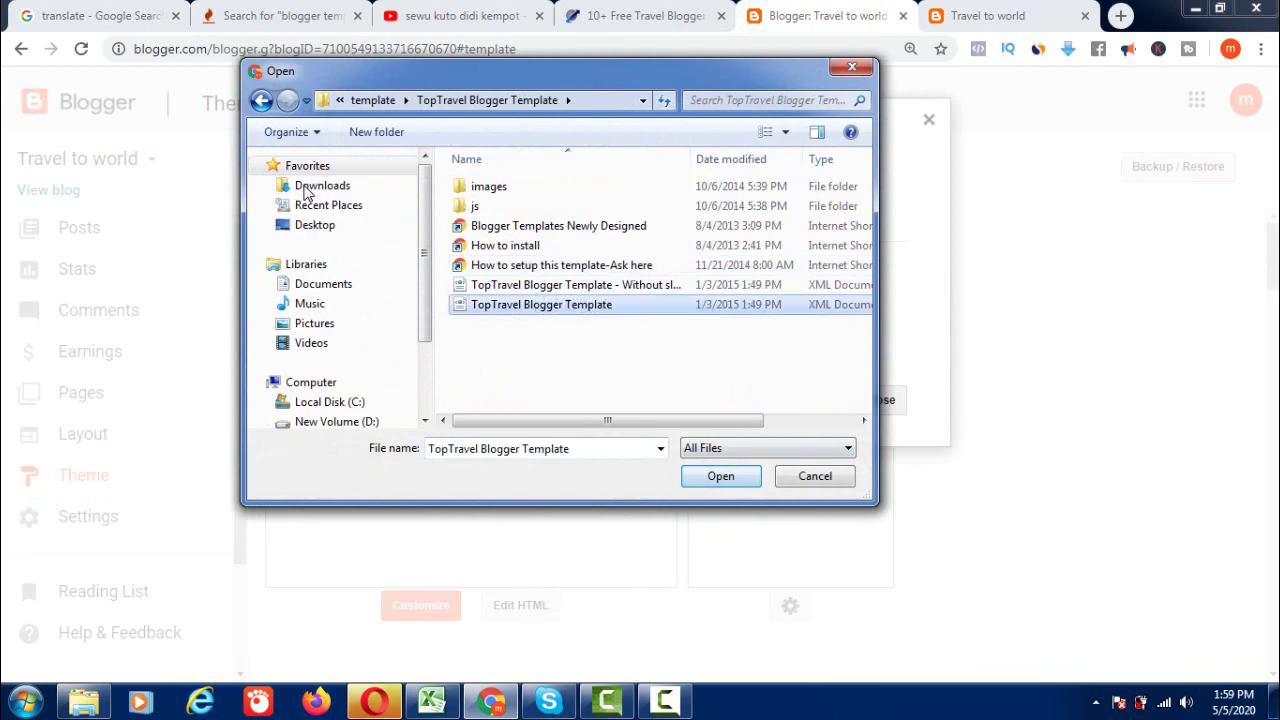
key(Return)
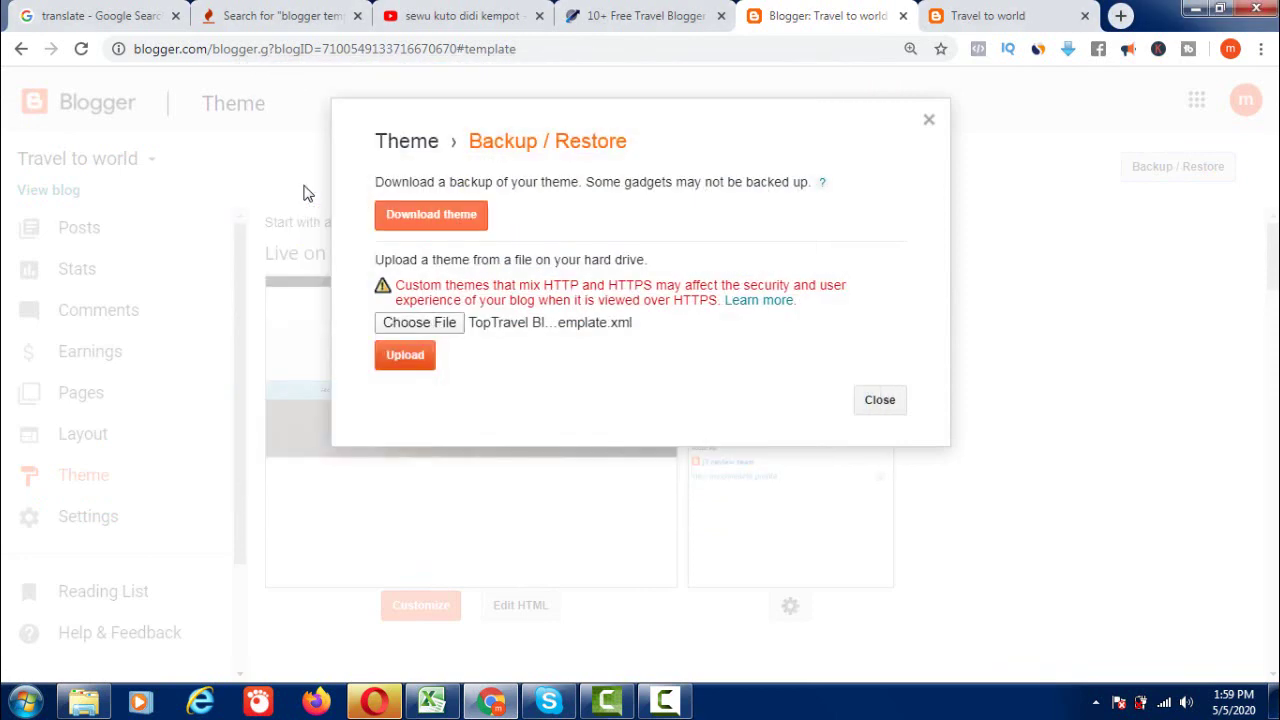
click(404, 355)
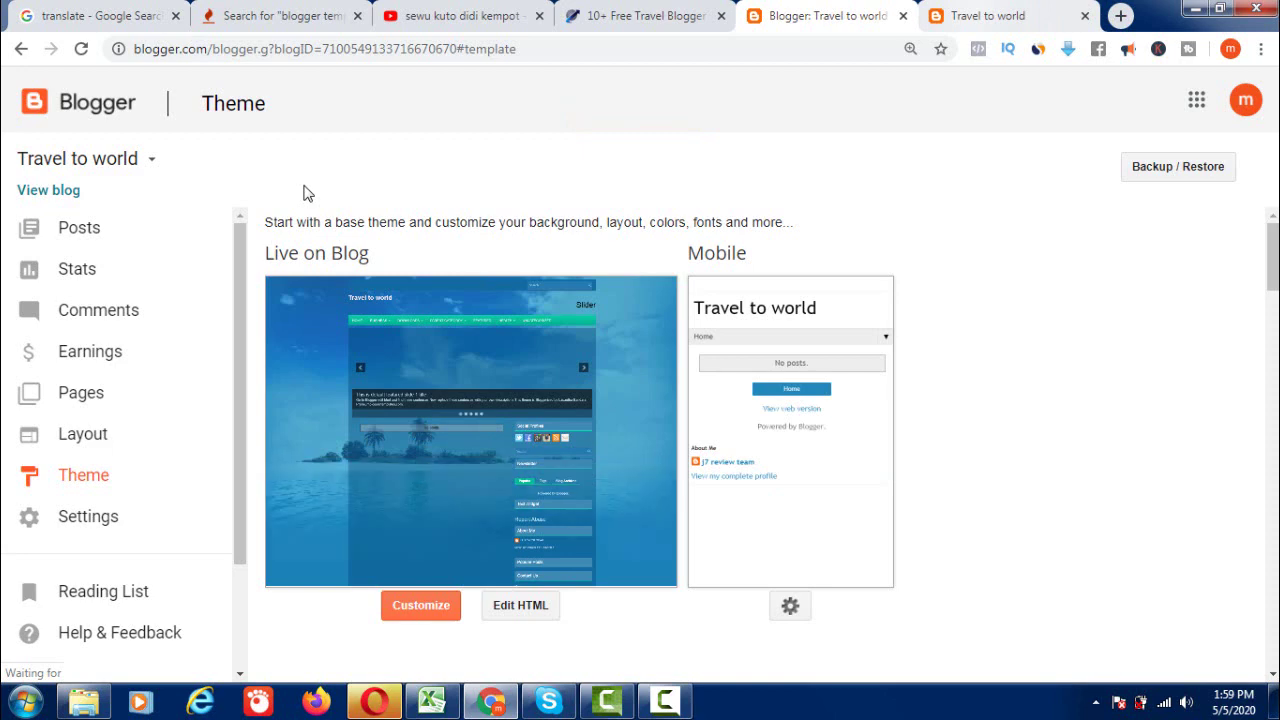
Step: Reload the live blog and examine the TopTravel theme's menu, featured slider and sidebar widgets
click(990, 15)
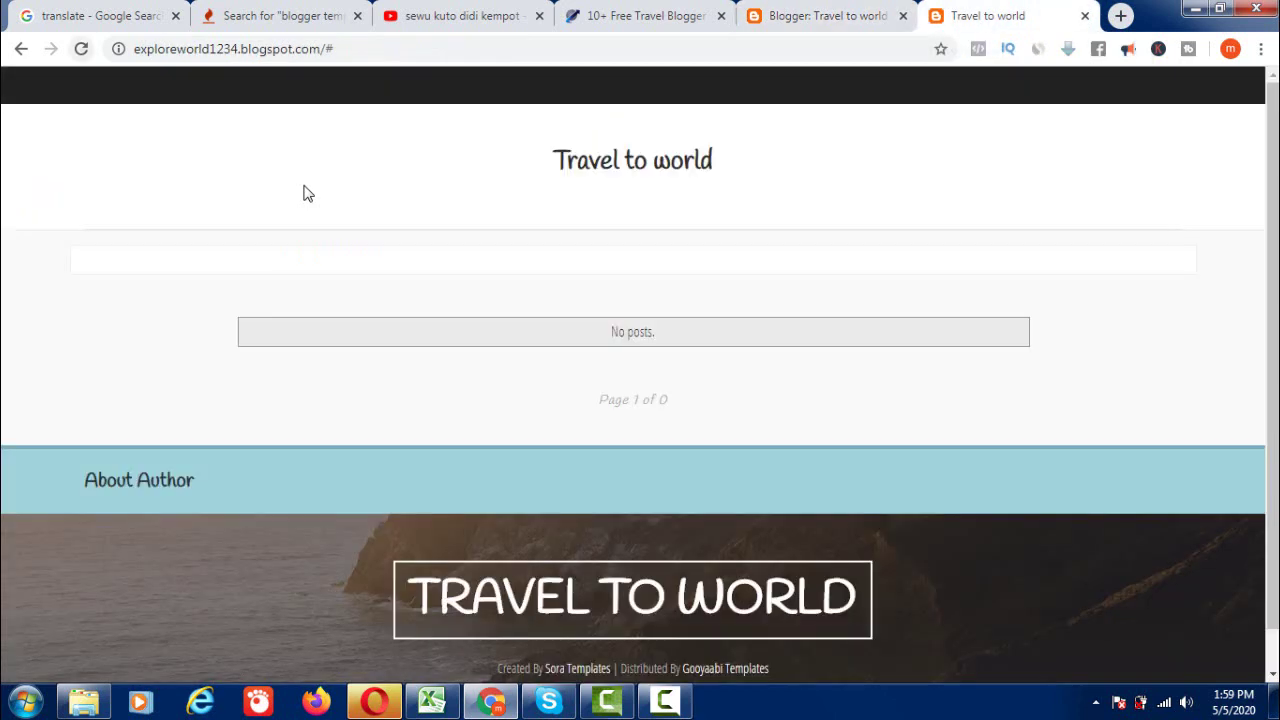
click(81, 48)
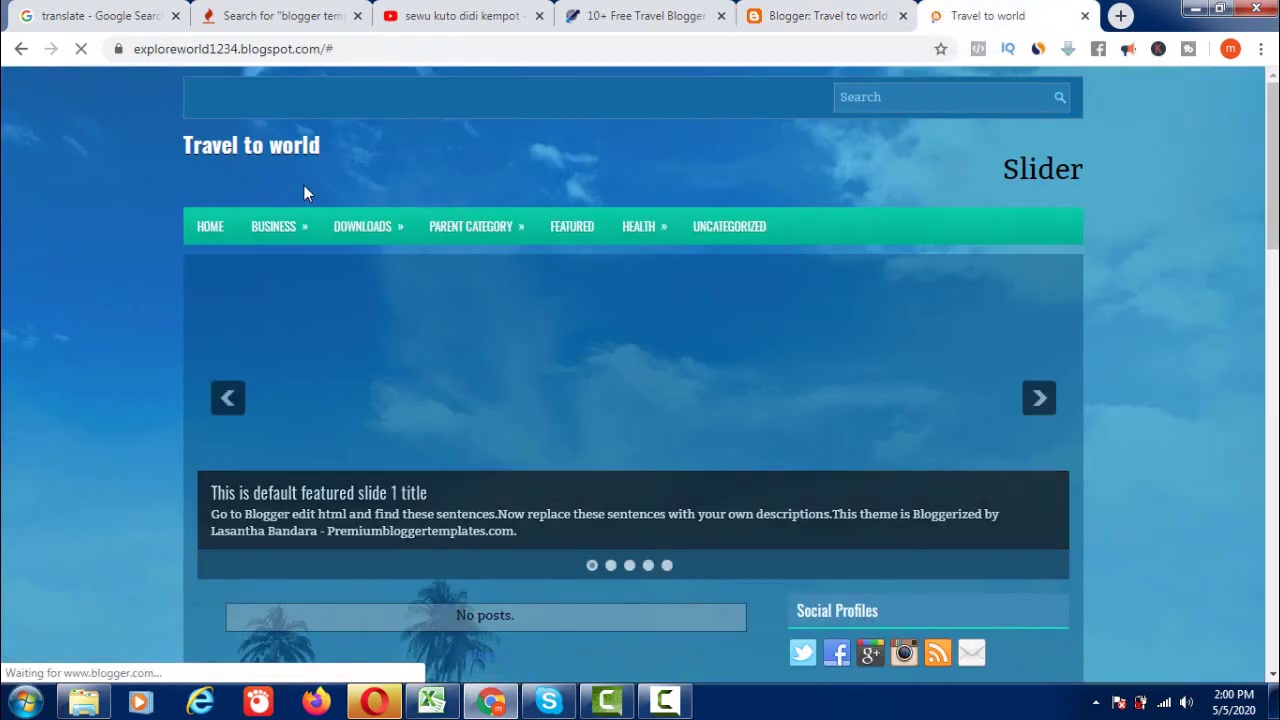
scroll(306, 193, down, 5)
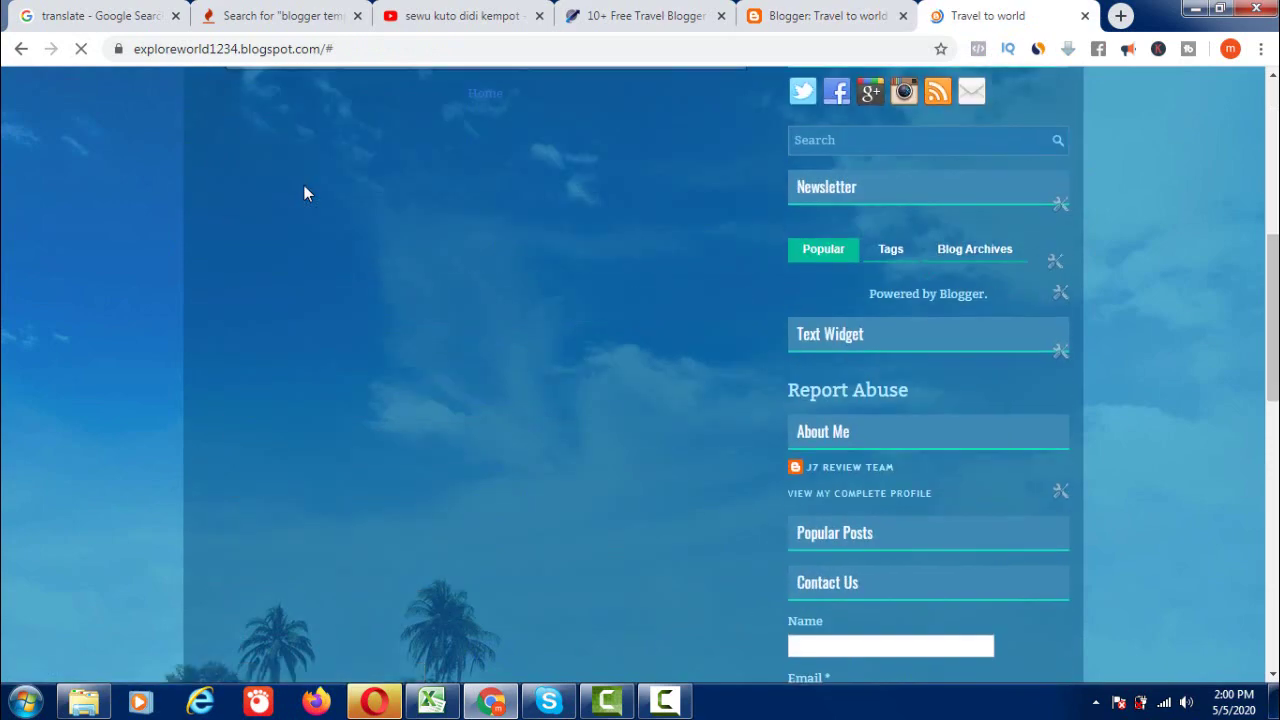
scroll(306, 193, up, 4)
scroll(306, 193, up, 2)
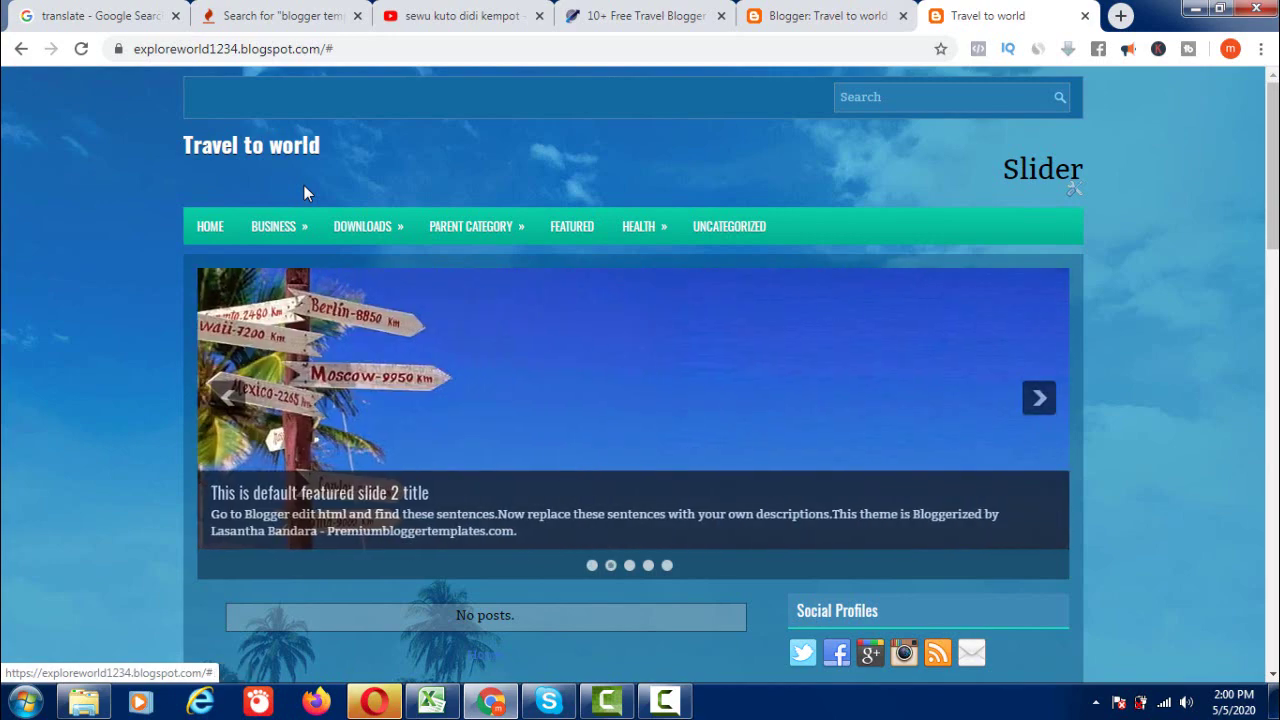
Step: Return to the theme page, upload the regular "TravelPlan Blogger Template" file from its folder as the blog's theme, and reload the live blog
key(ctrl+shift+Tab)
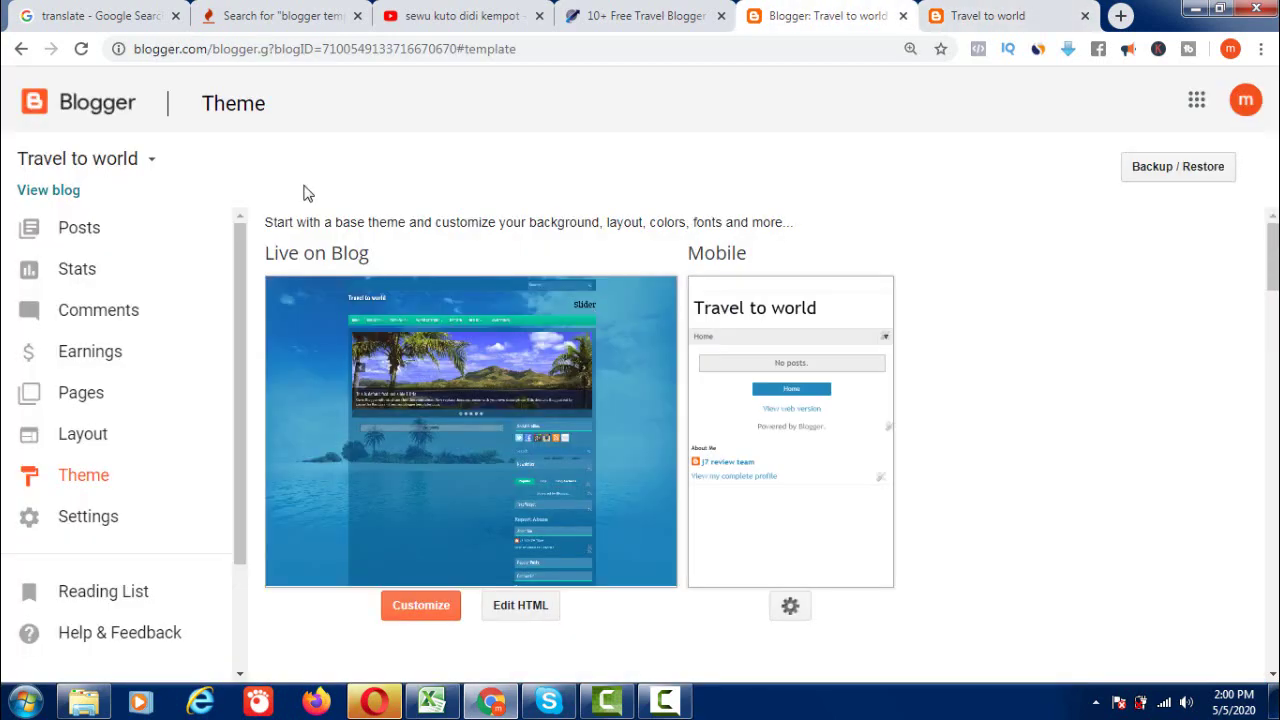
key(Return)
key(Tab)
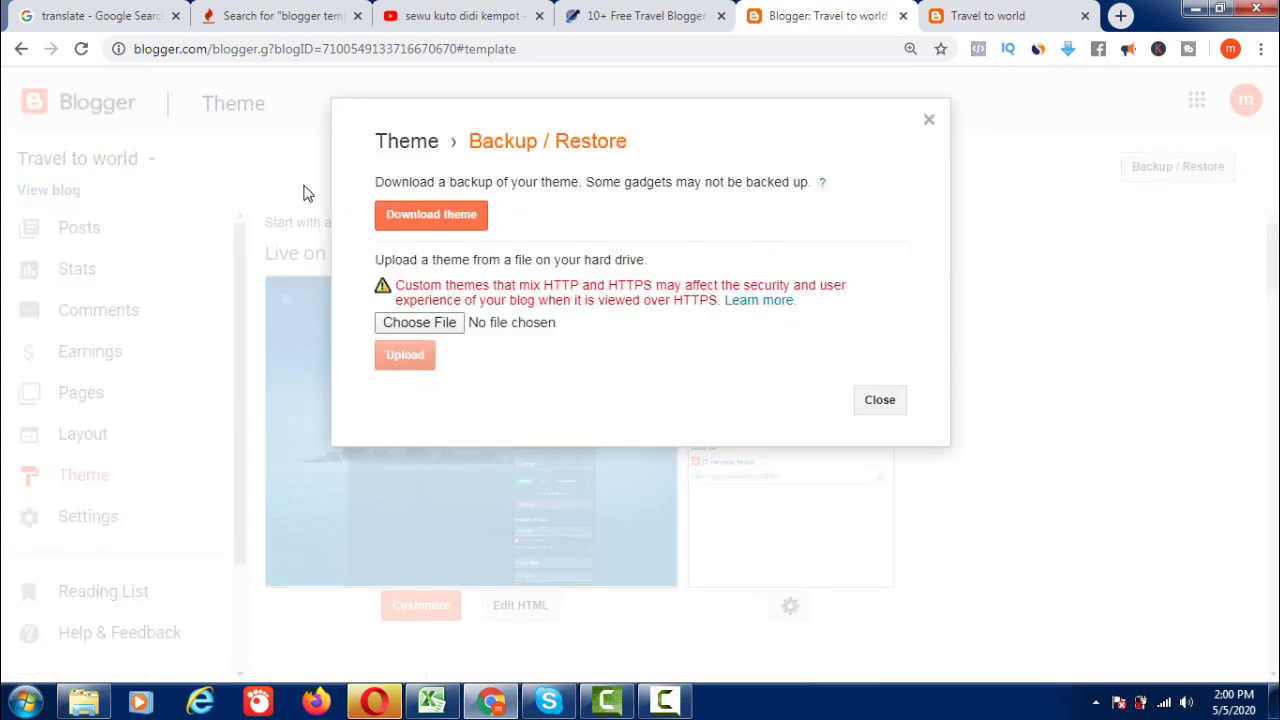
key(Return)
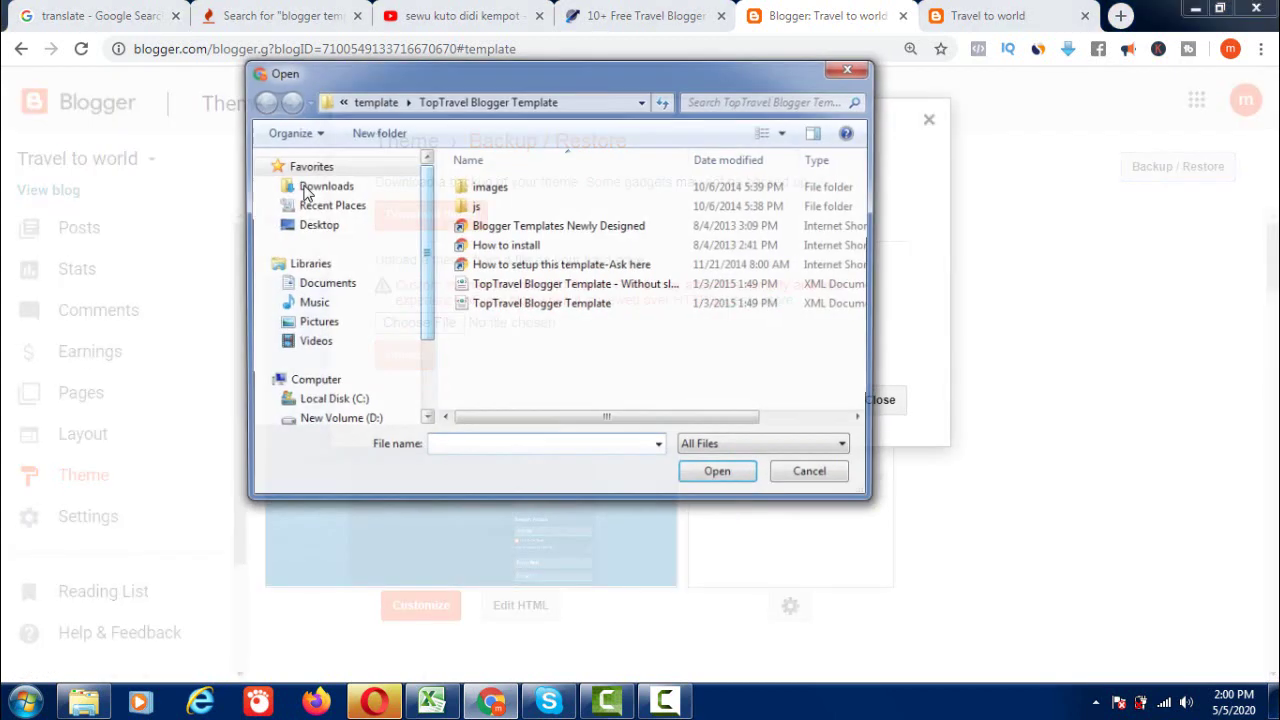
key(BackSpace)
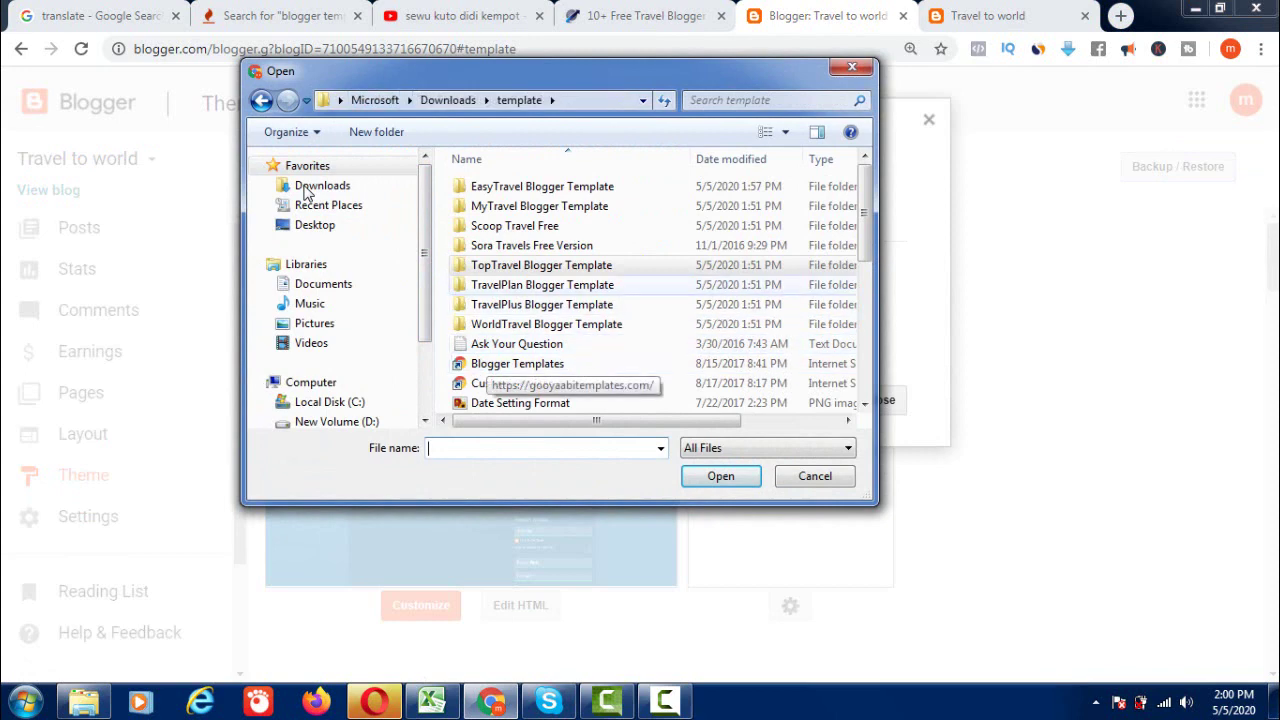
key(Down)
key(Return)
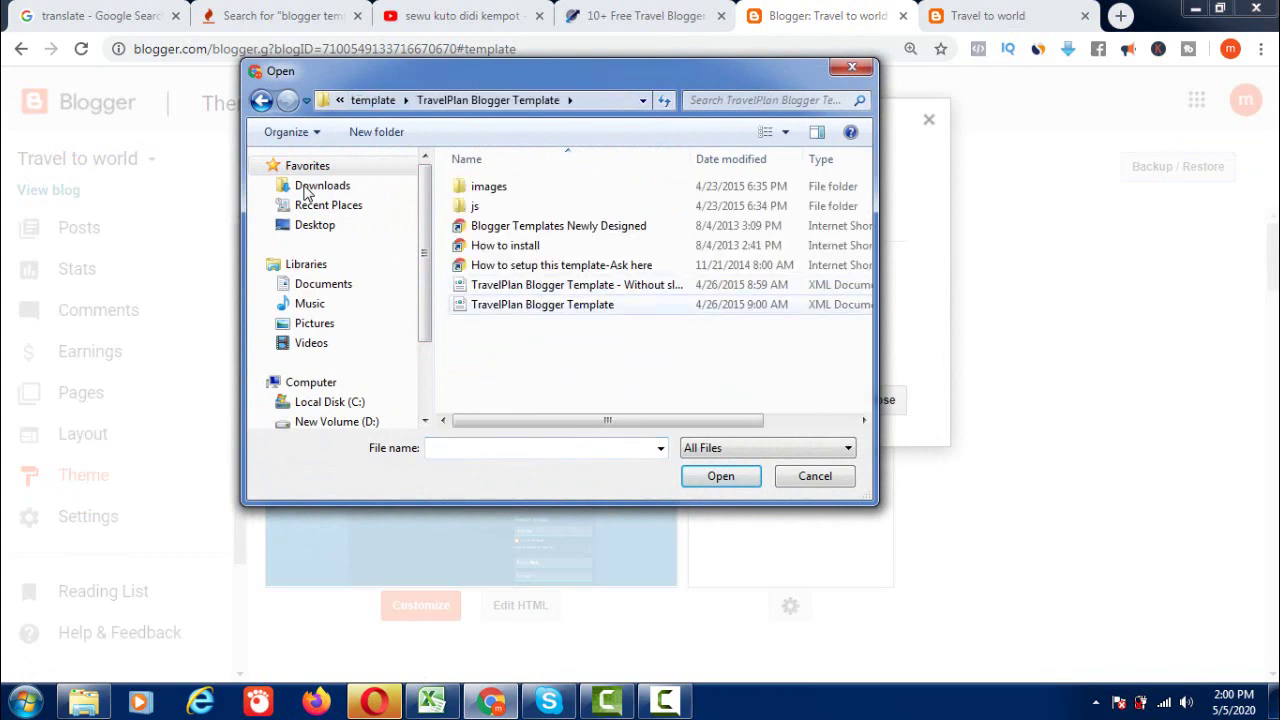
key(Down)
key(Return)
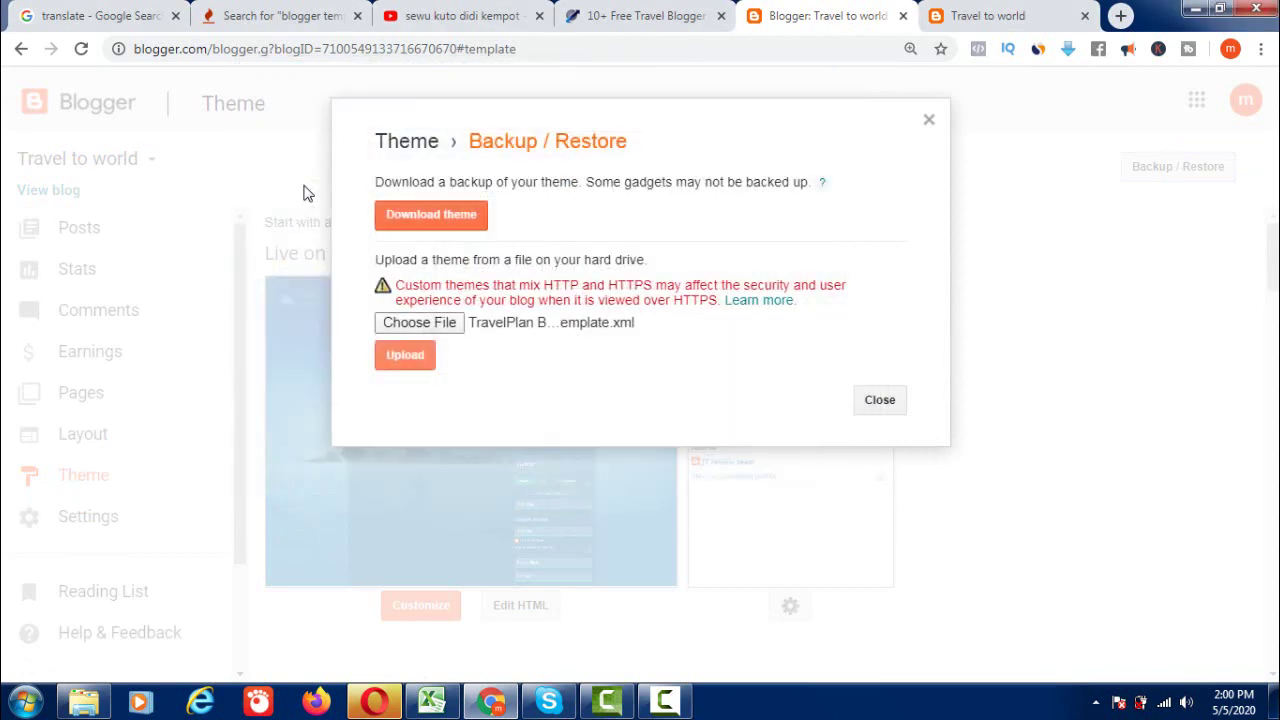
key(Tab)
key(Return)
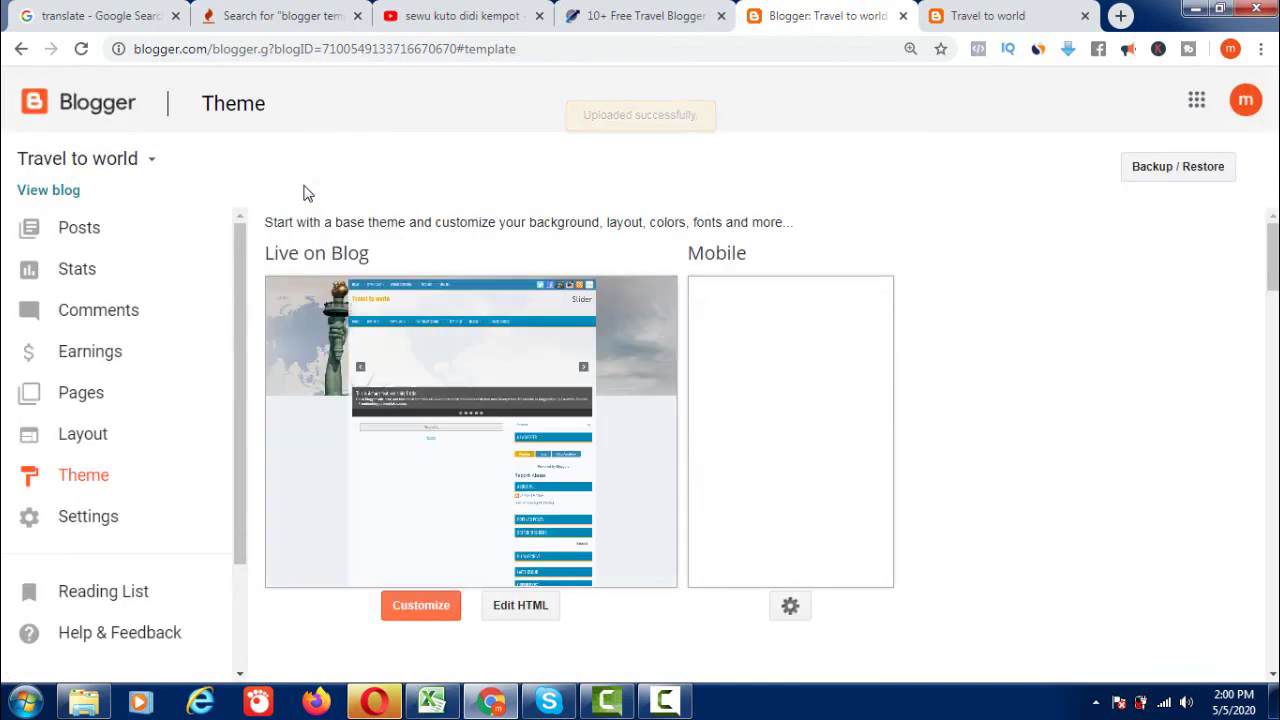
key(ctrl+Tab)
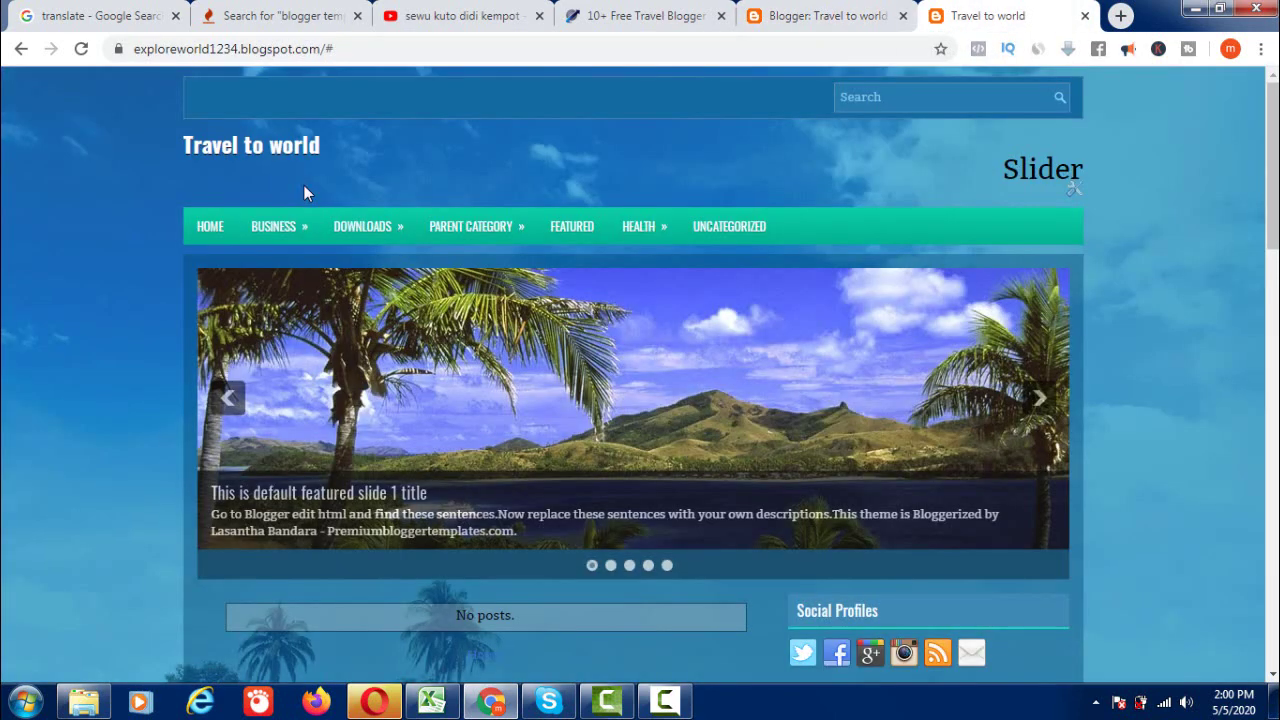
key(F5)
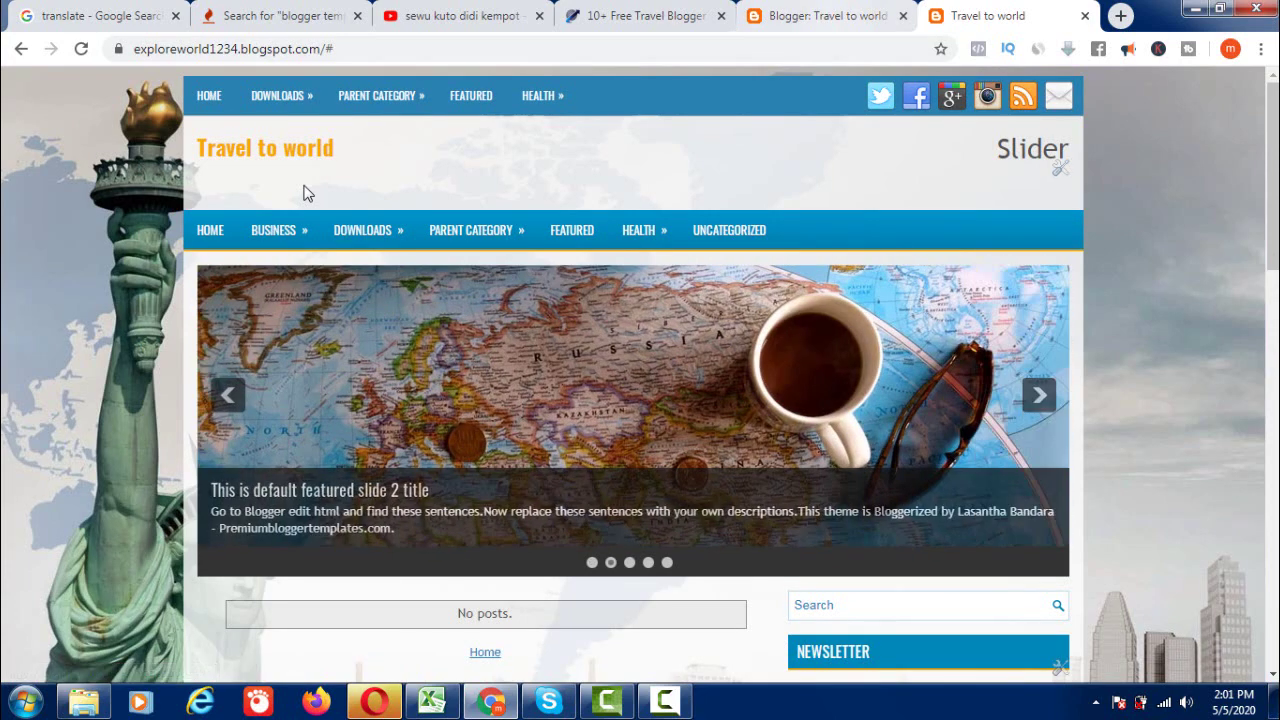
Step: Return to the theme page, upload the regular "TravelPlus Blogger Template" file from its folder as the blog's theme, and reload the live blog
key(ctrl+shift+Tab)
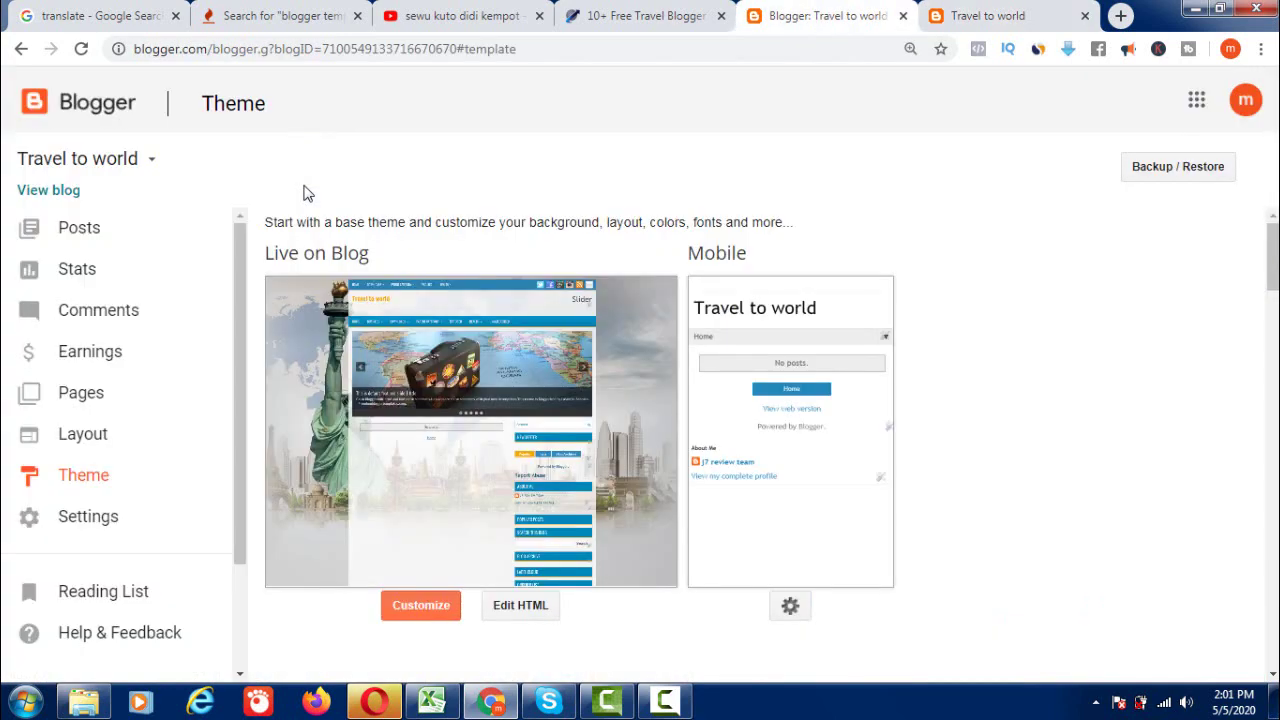
key(Return)
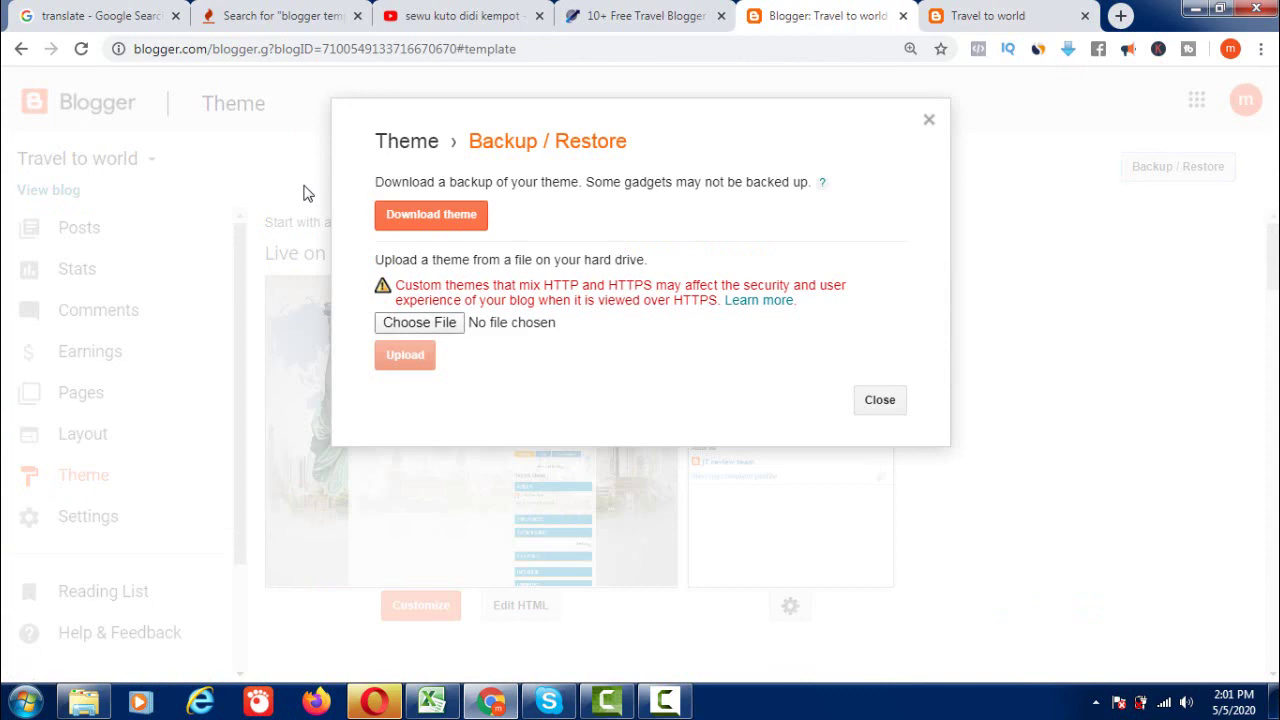
key(Return)
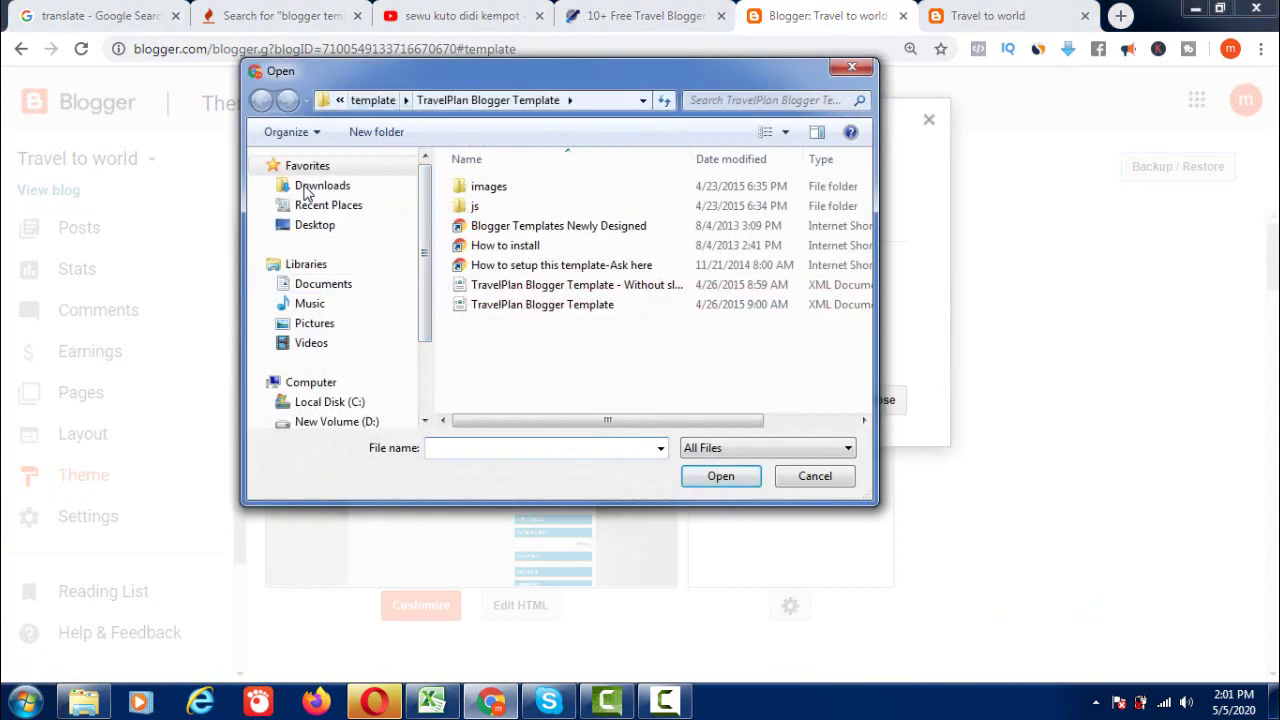
click(372, 100)
key(Down)
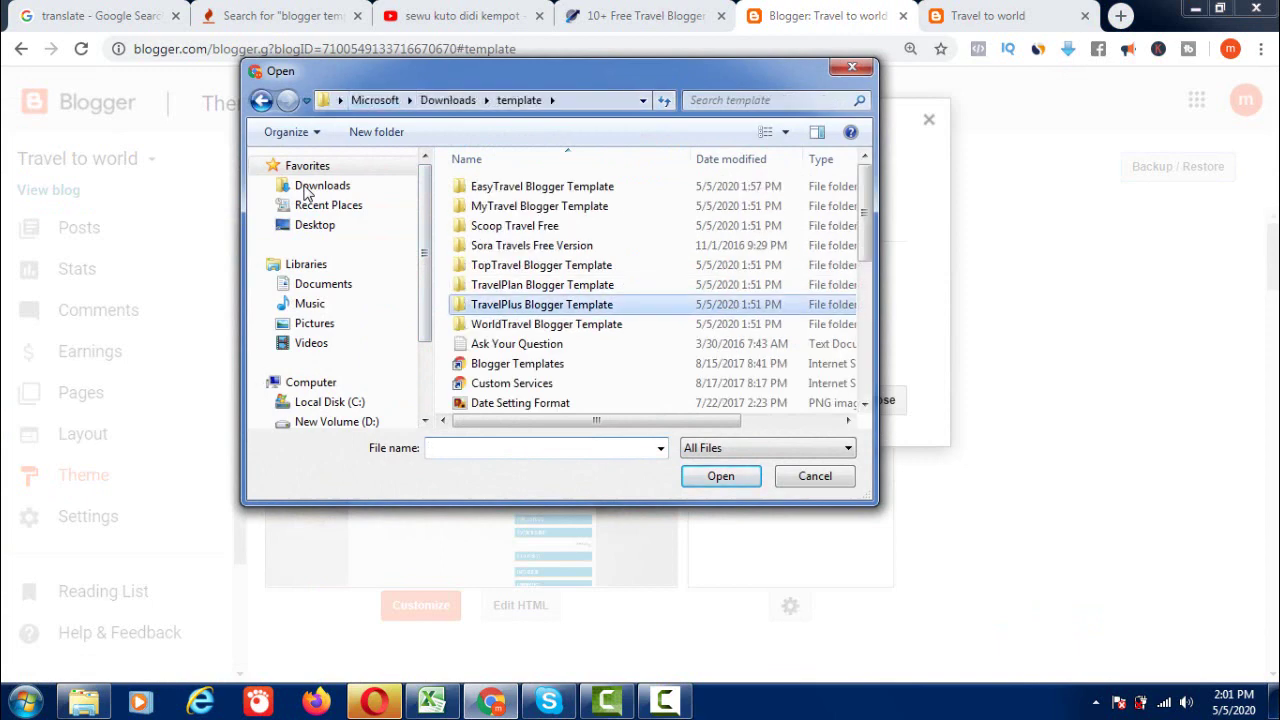
key(Return)
key(End)
key(Return)
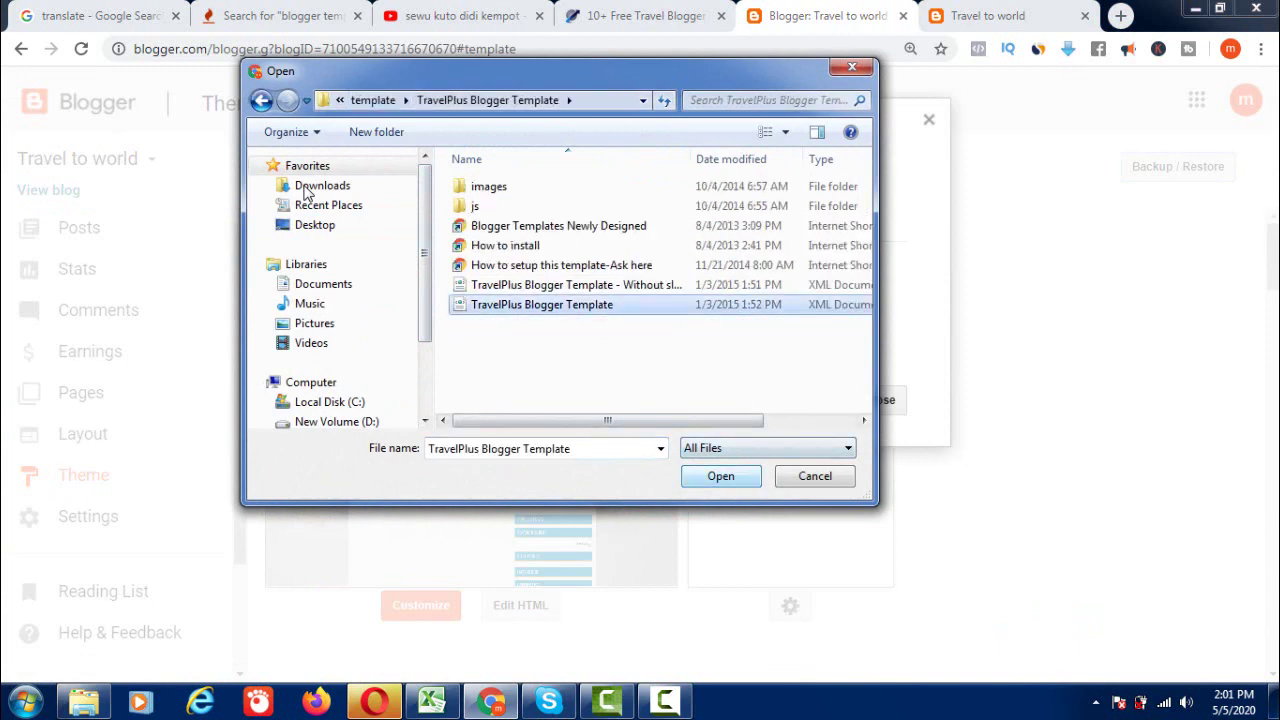
key(Tab)
key(Return)
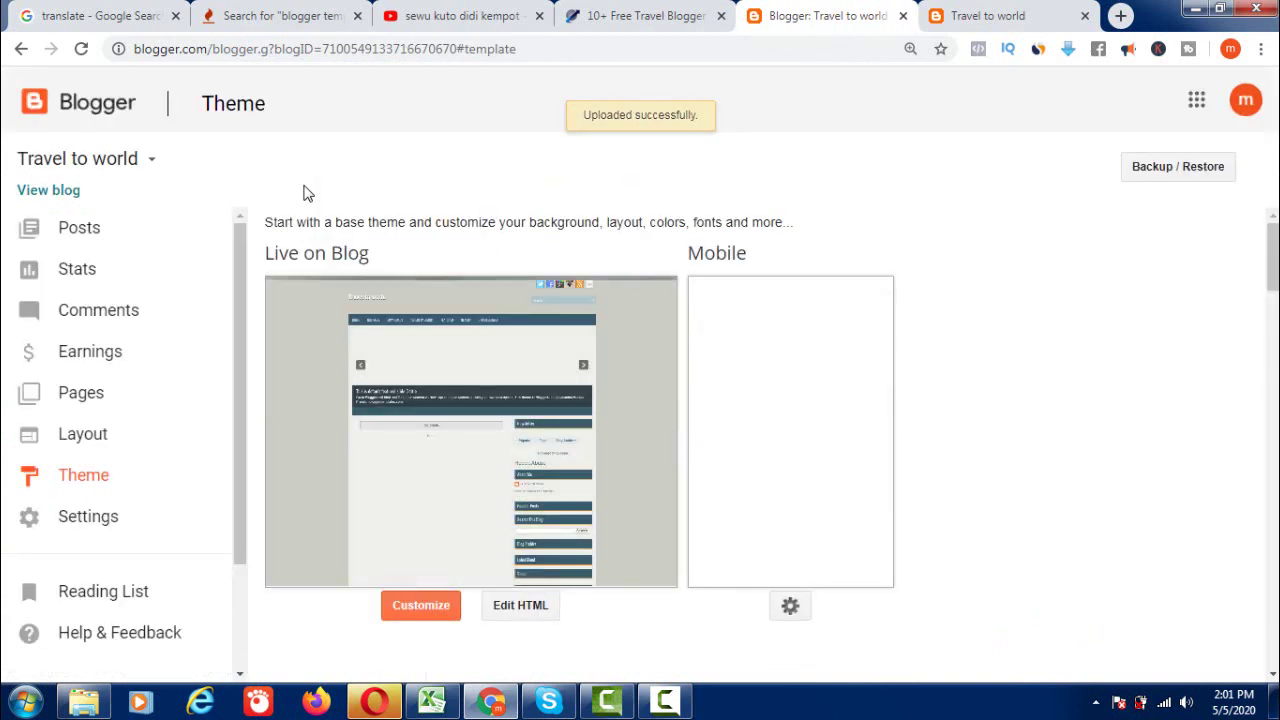
key(ctrl+Tab)
key(F5)
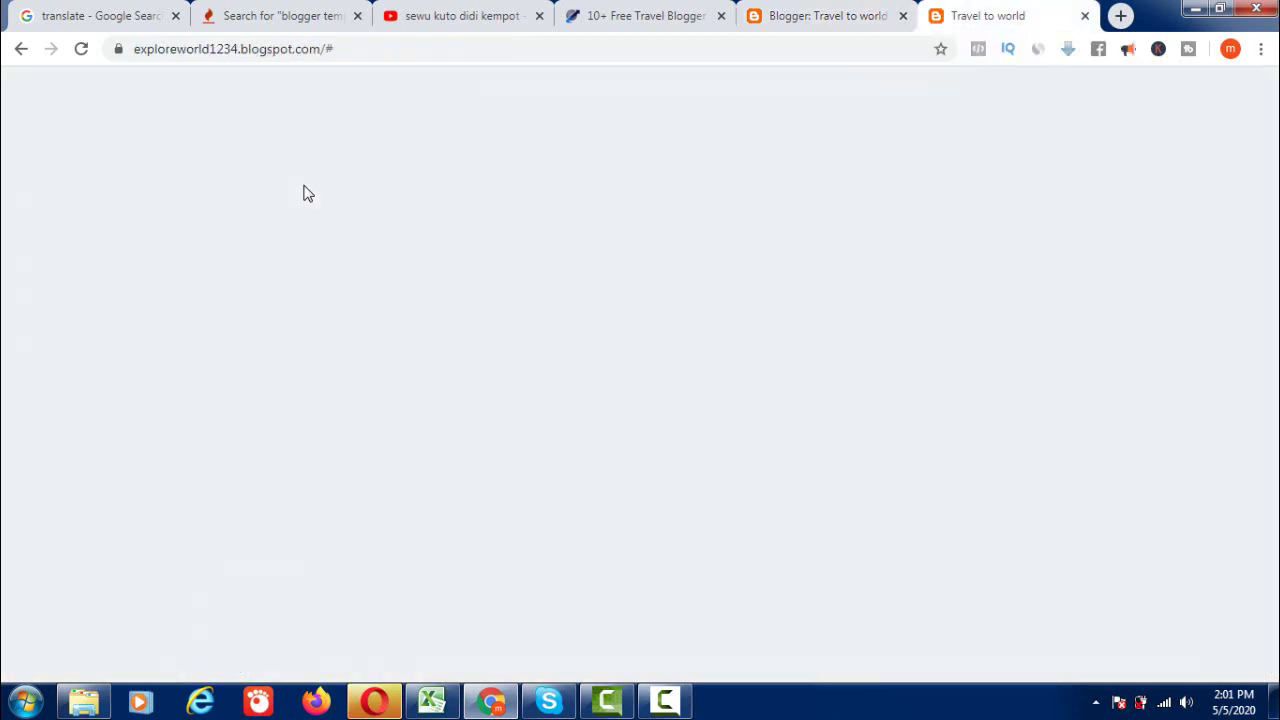
key(F5)
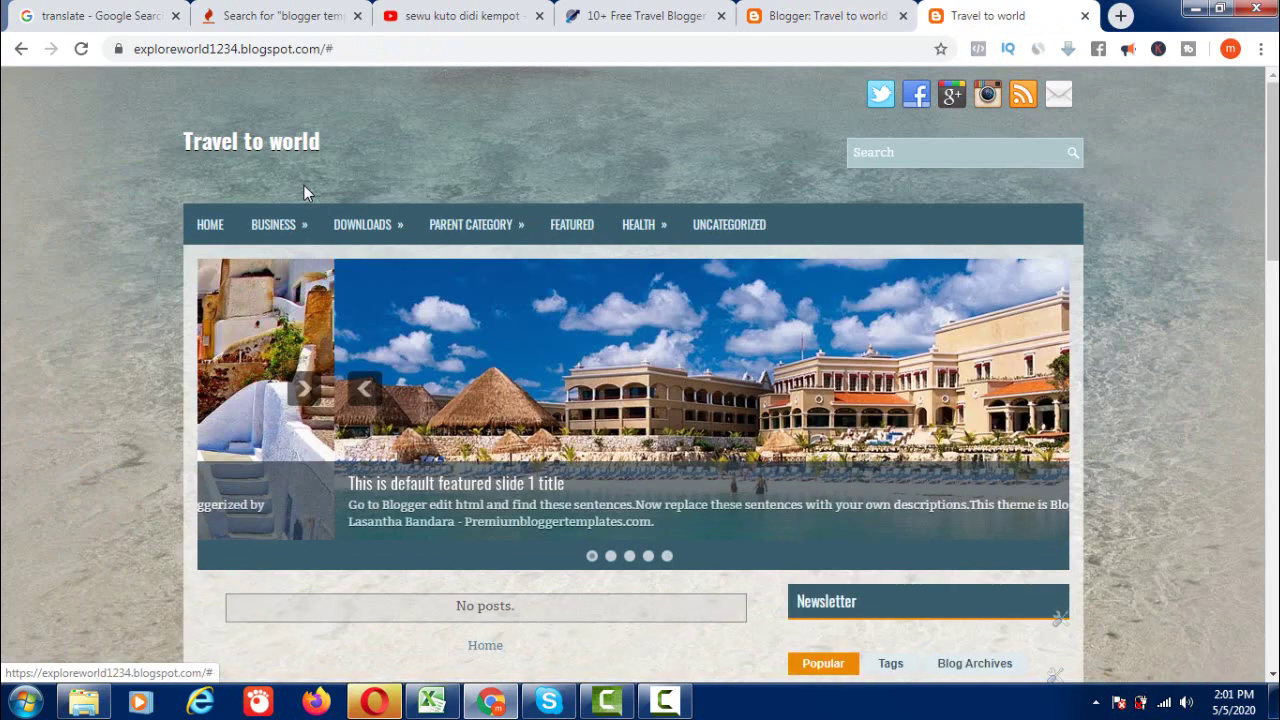
Step: Return to the theme page and upload the regular "WorldTravel Blogger Template" file from its template folder as the blog's theme
key(ctrl+shift+Tab)
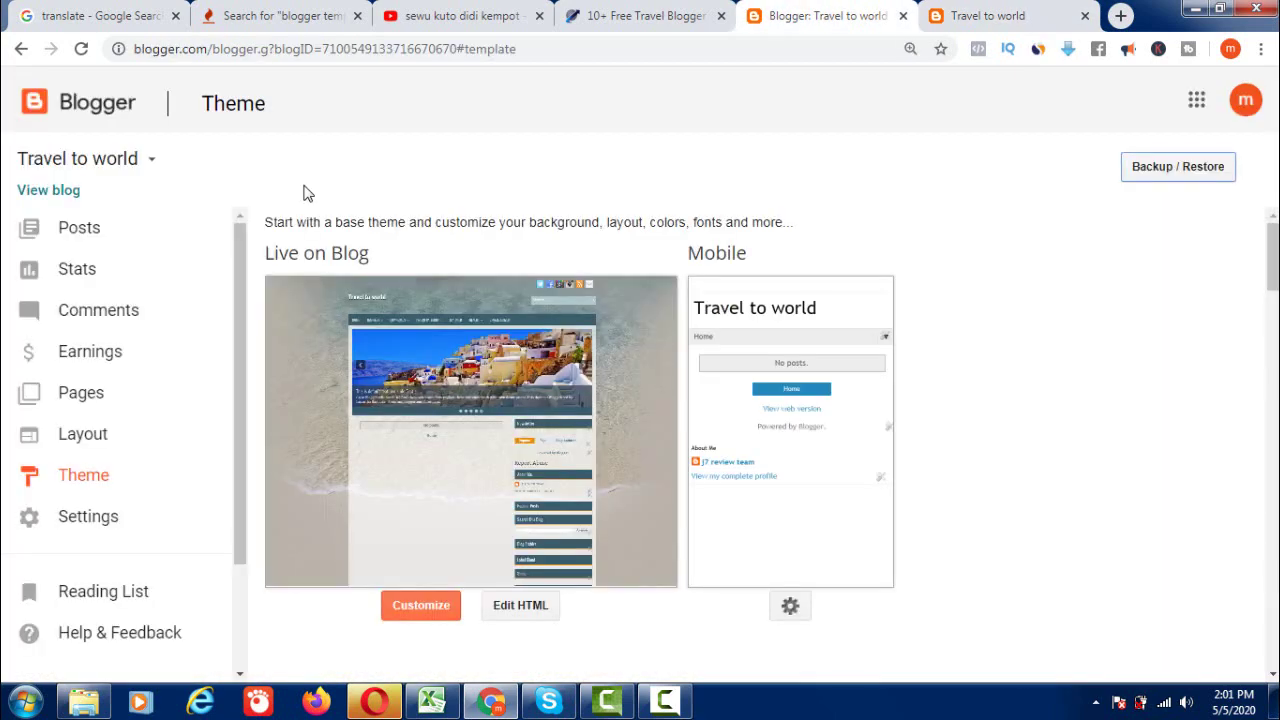
key(Return)
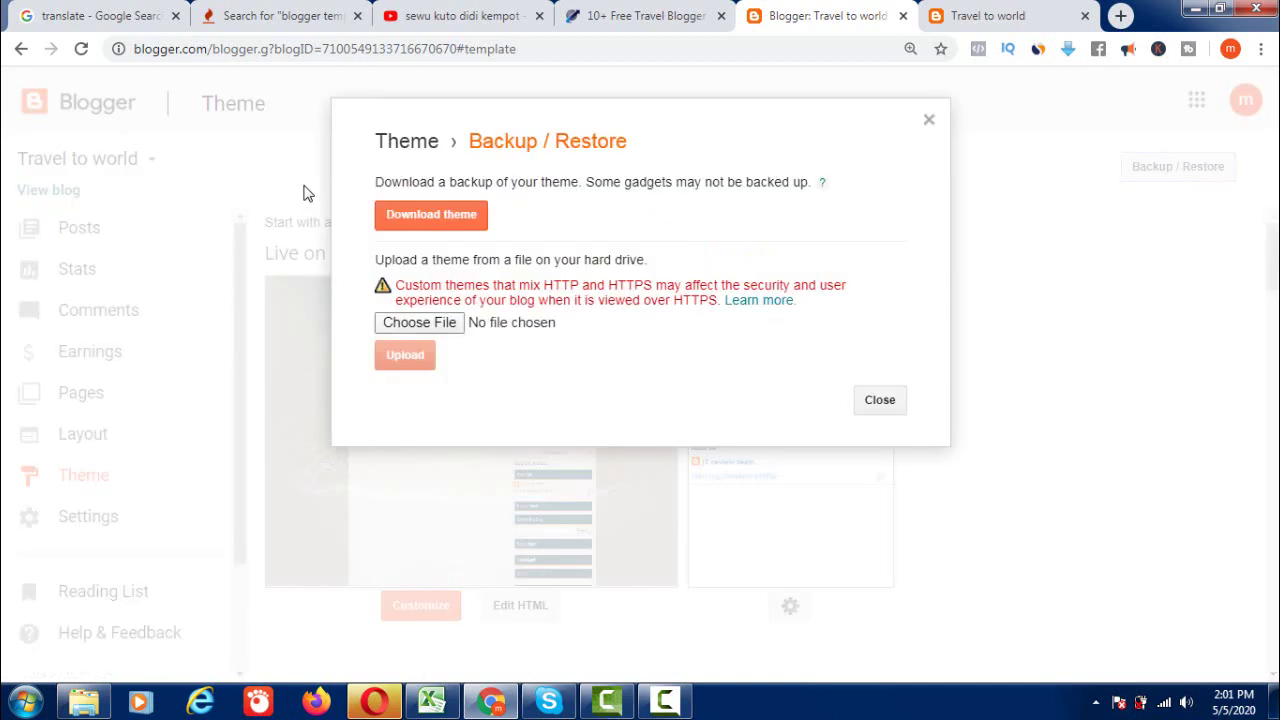
key(Return)
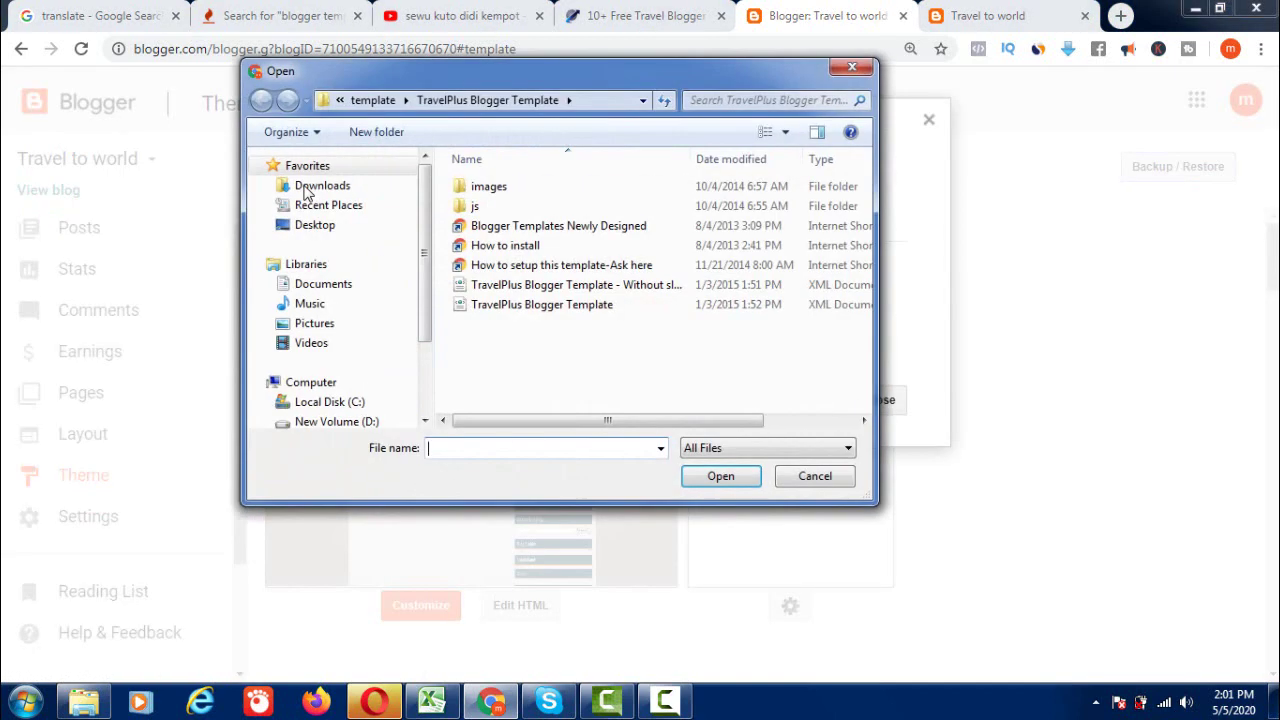
key(alt+Up)
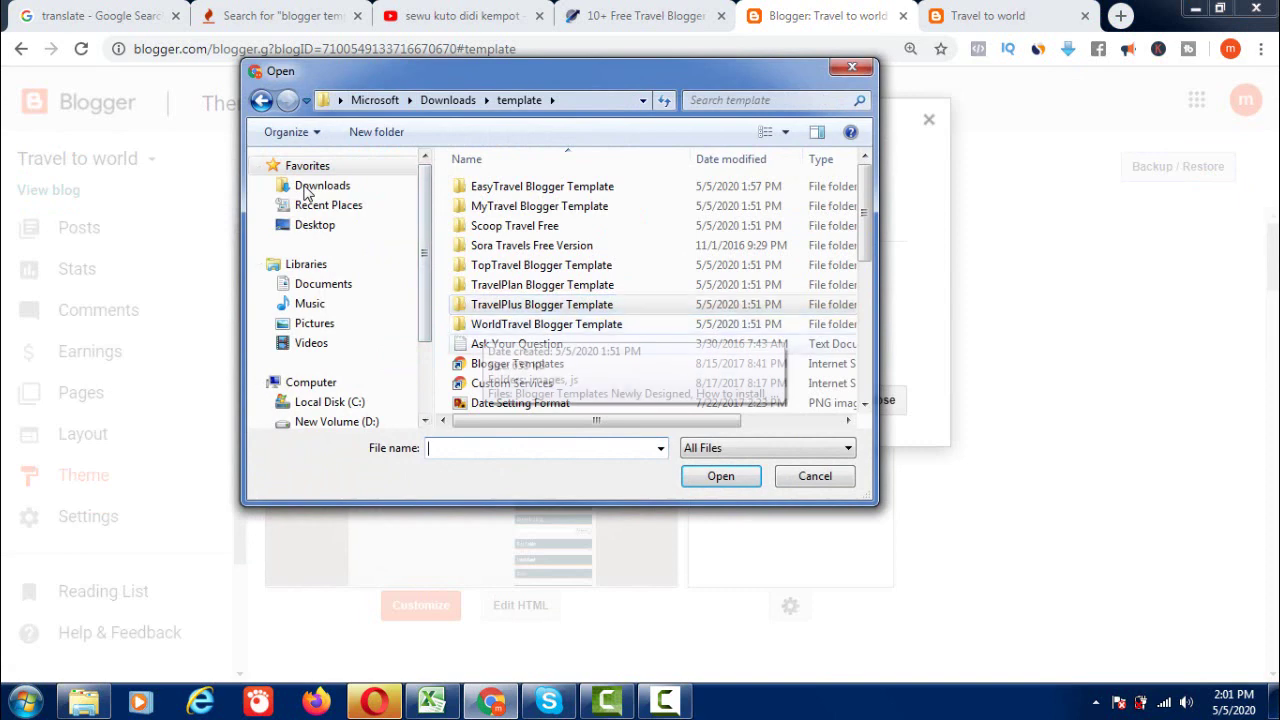
double_click(546, 324)
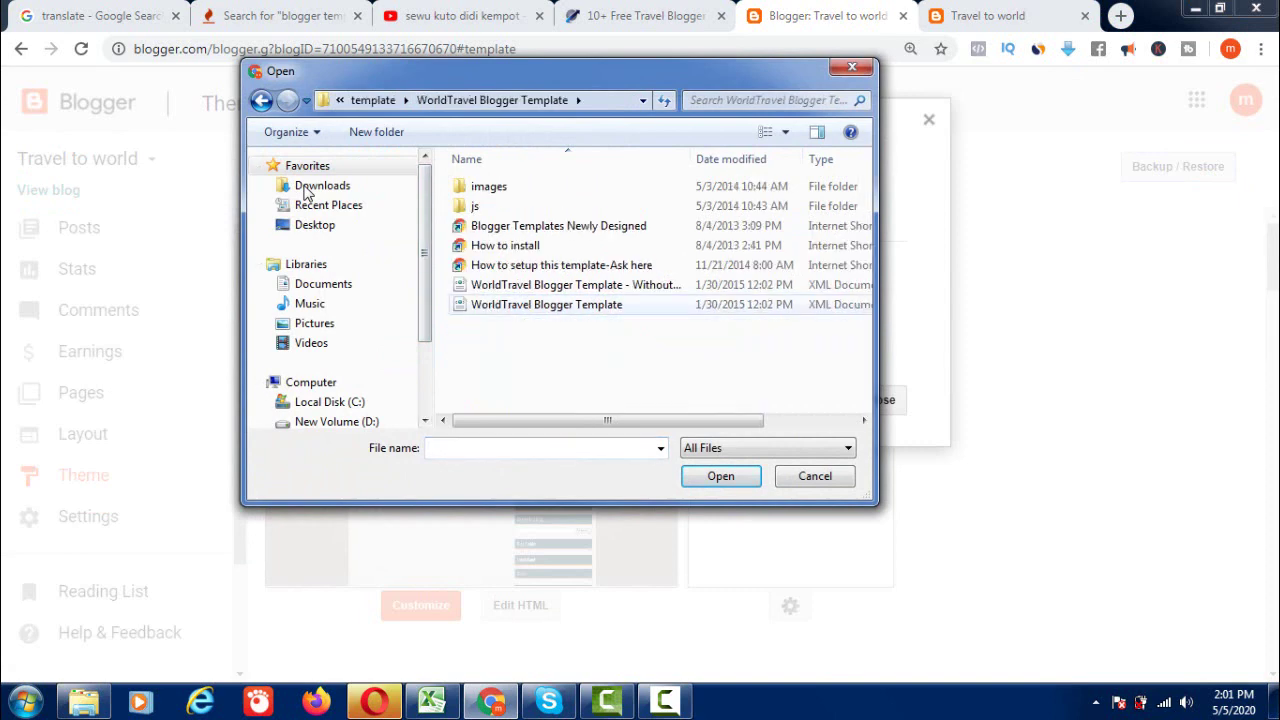
click(546, 304)
key(Return)
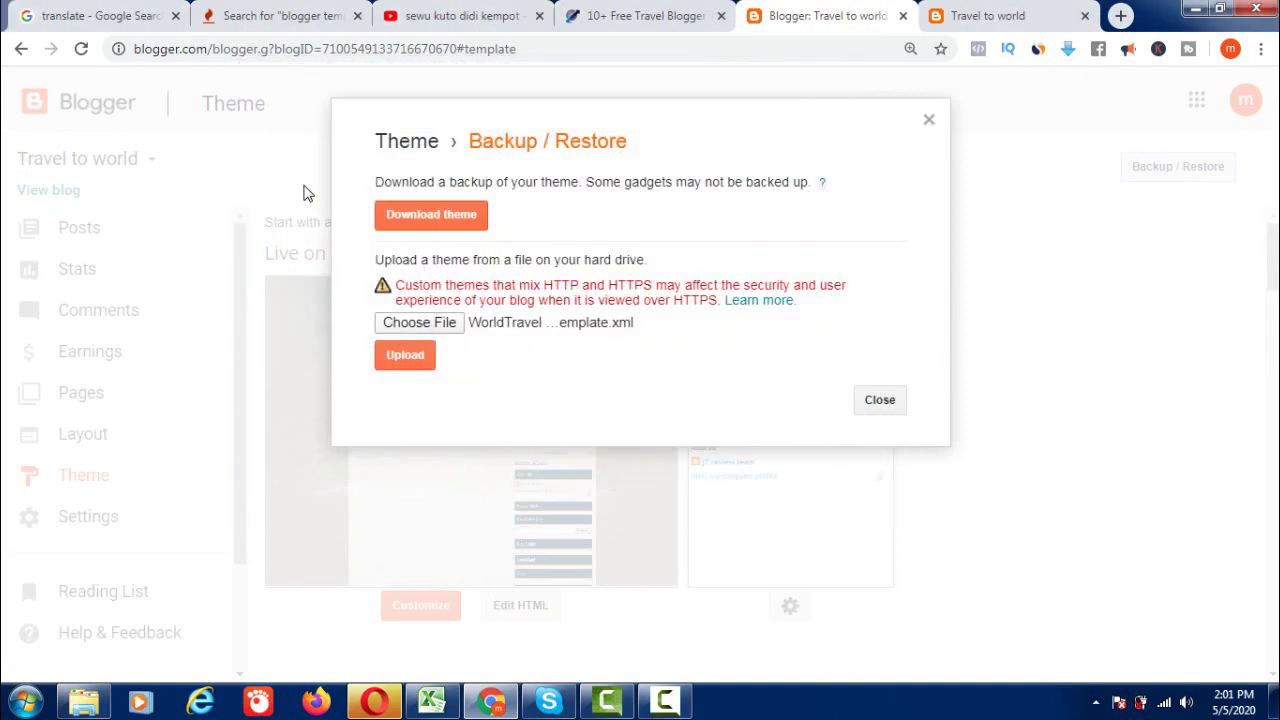
key(Tab)
key(Return)
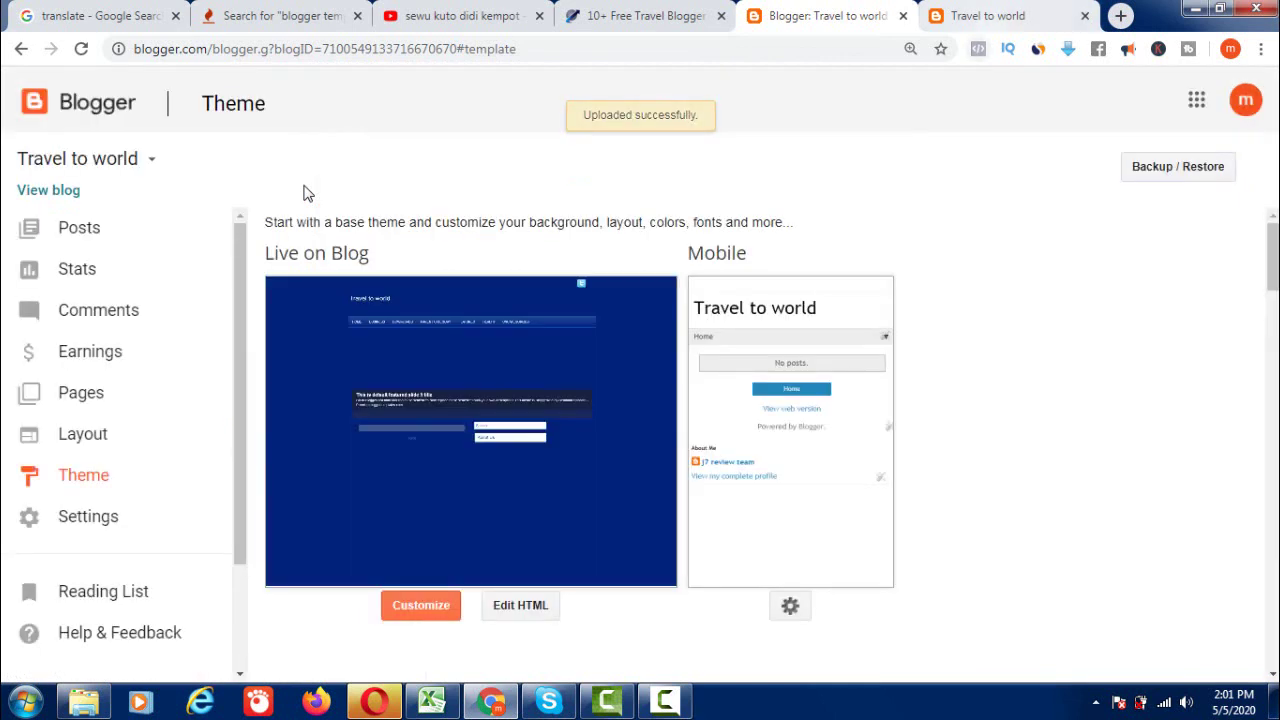
Step: Reload the live blog and examine the WorldTravel theme's menu, featured slider, sidebar widgets and footer
key(ctrl+Tab)
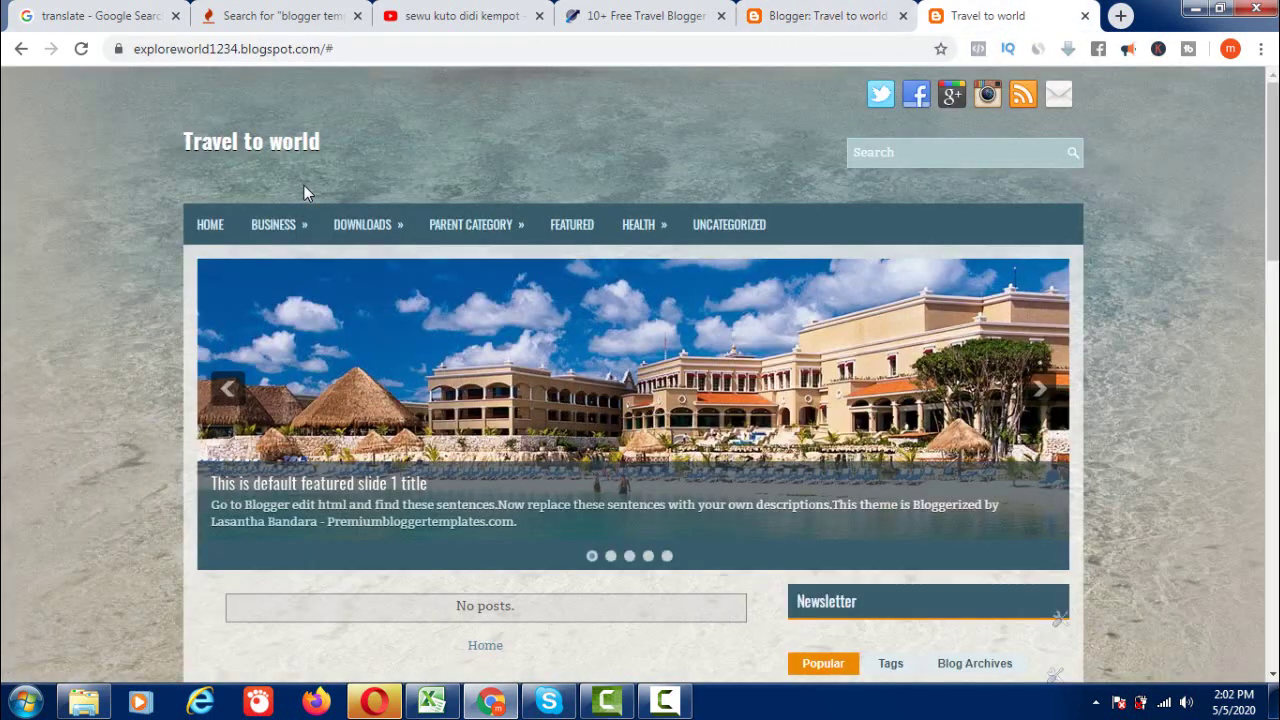
key(F5)
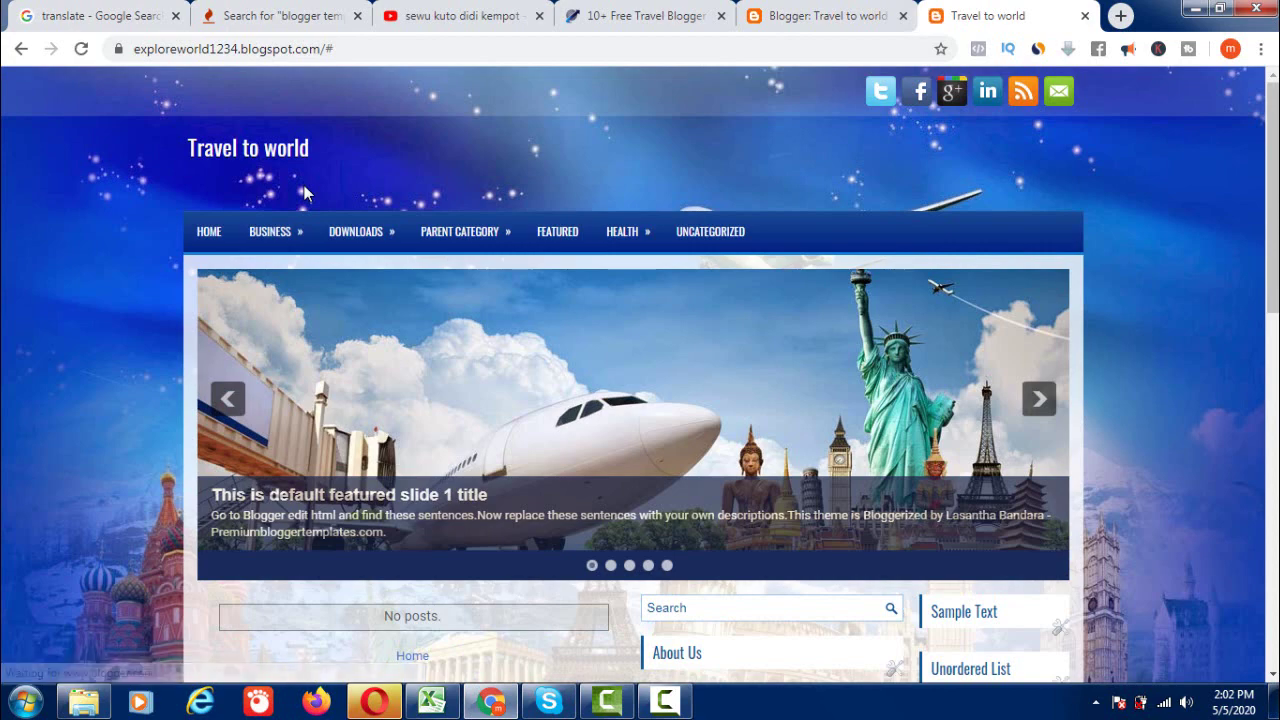
scroll(305, 193, down, 10)
scroll(305, 193, up, 10)
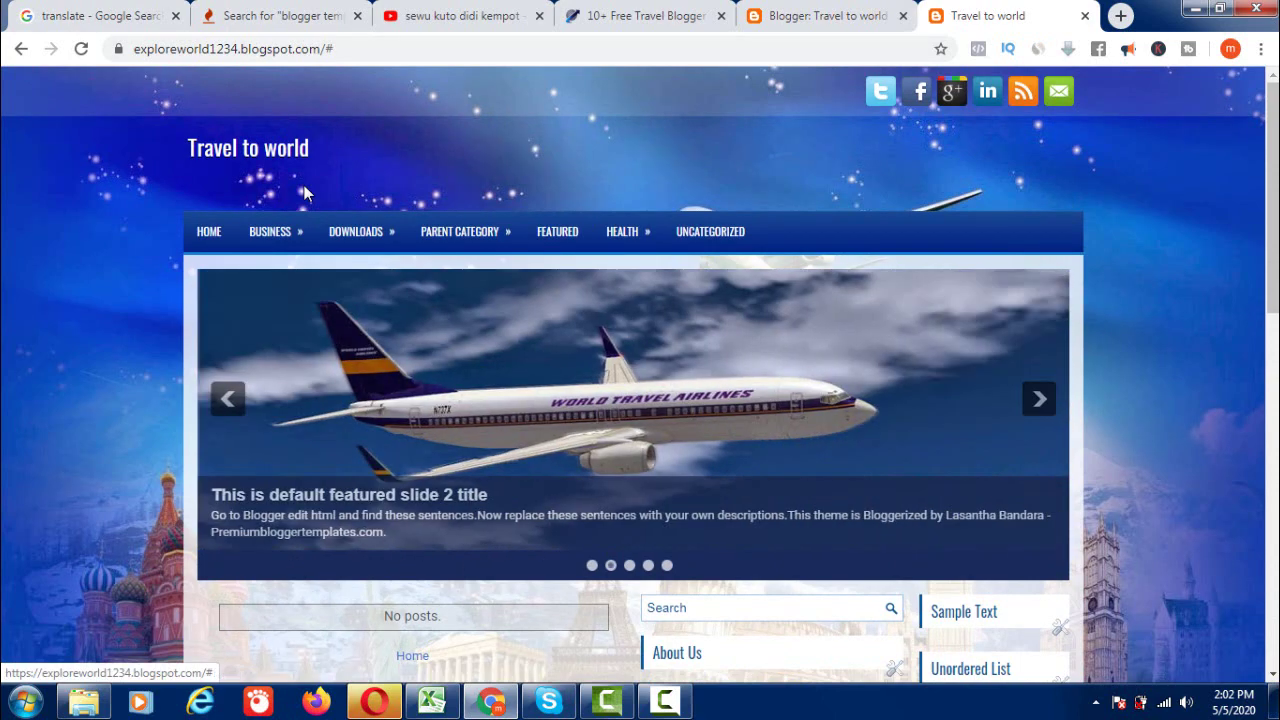
scroll(305, 193, down, 7)
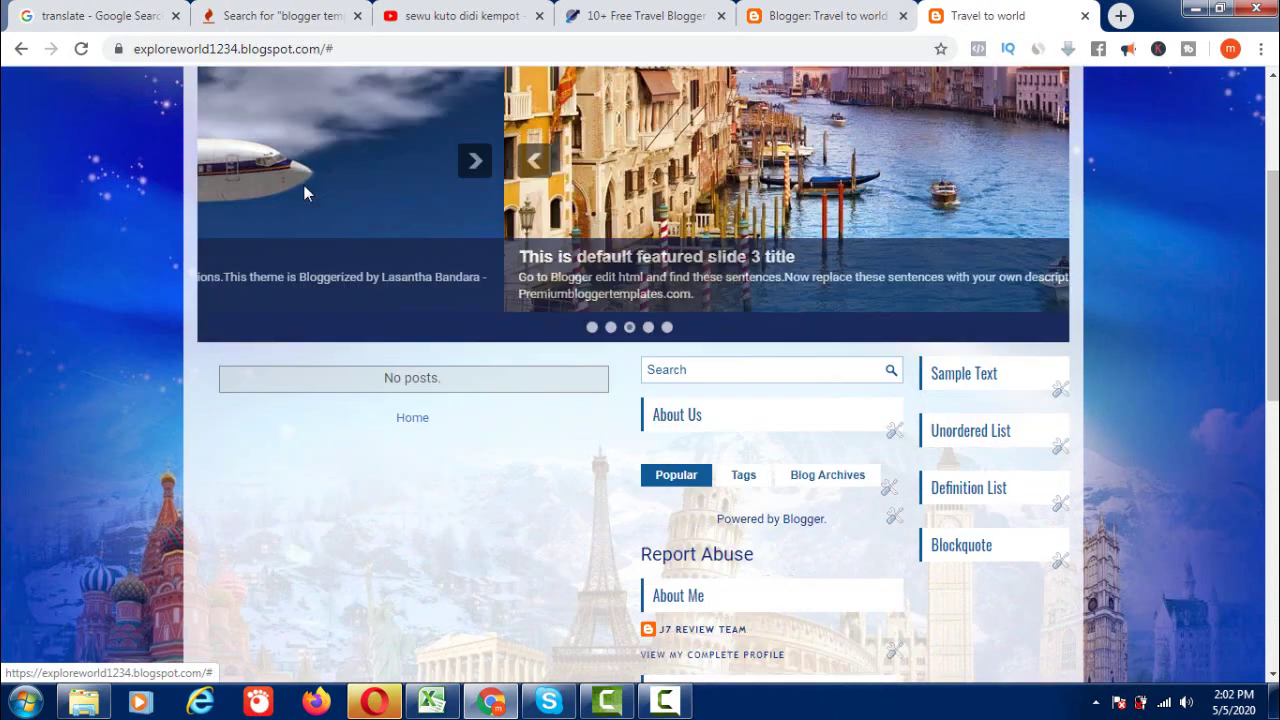
scroll(305, 193, down, 3)
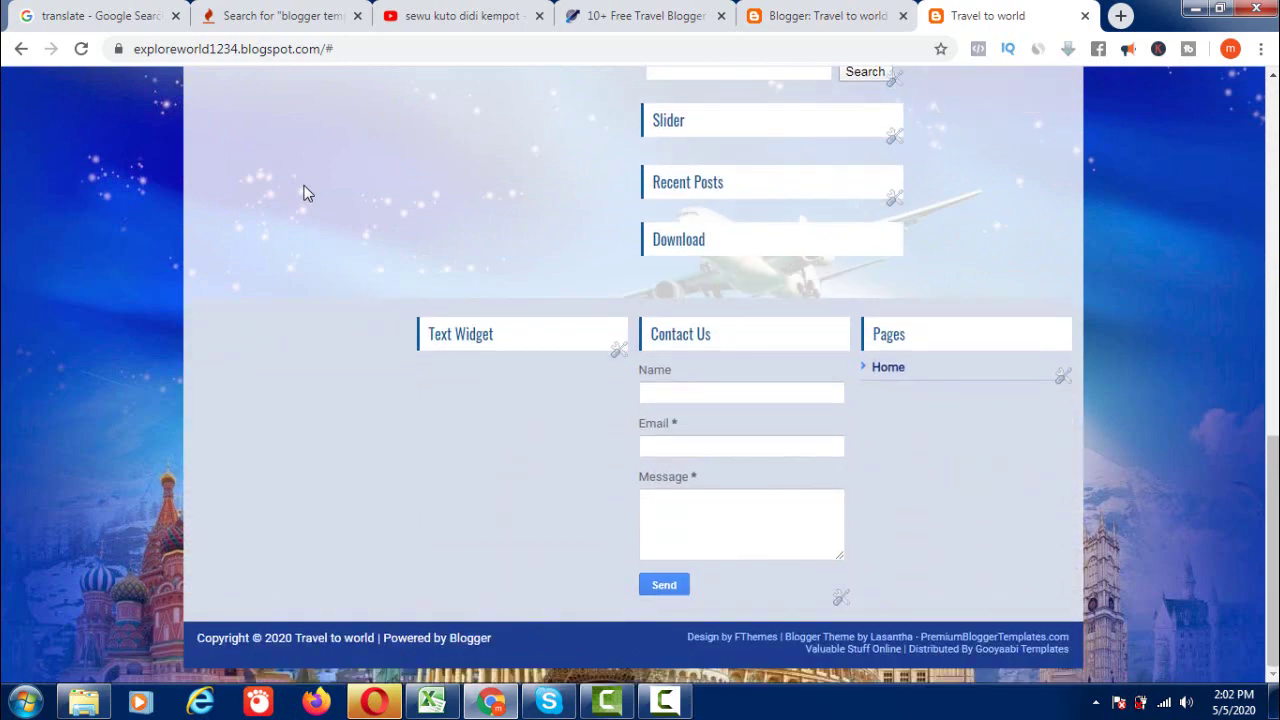
scroll(305, 193, up, 10)
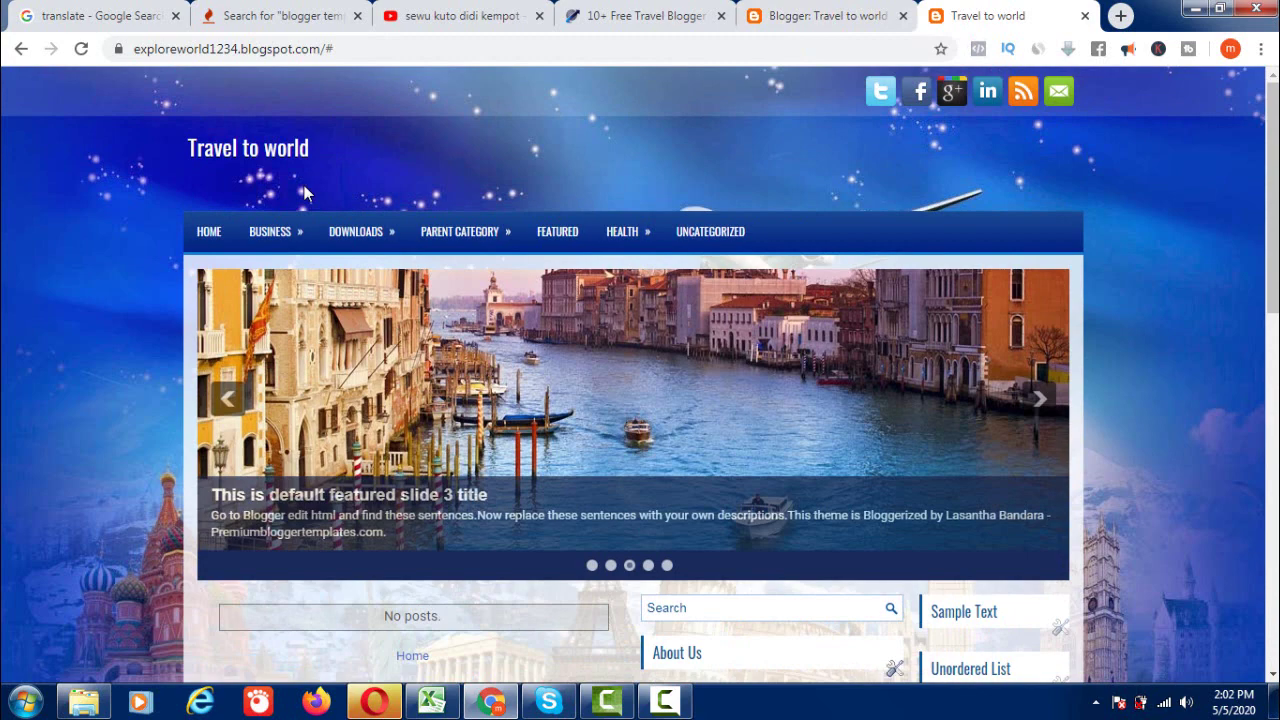
key(F10)
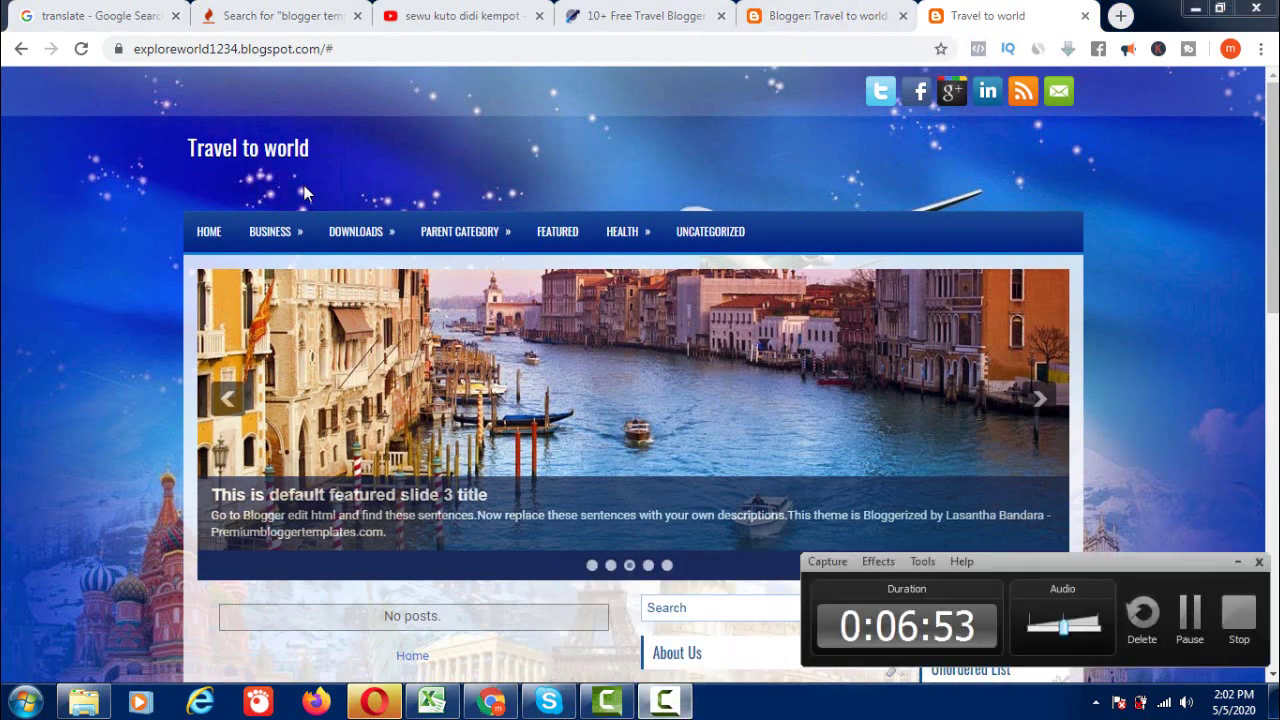